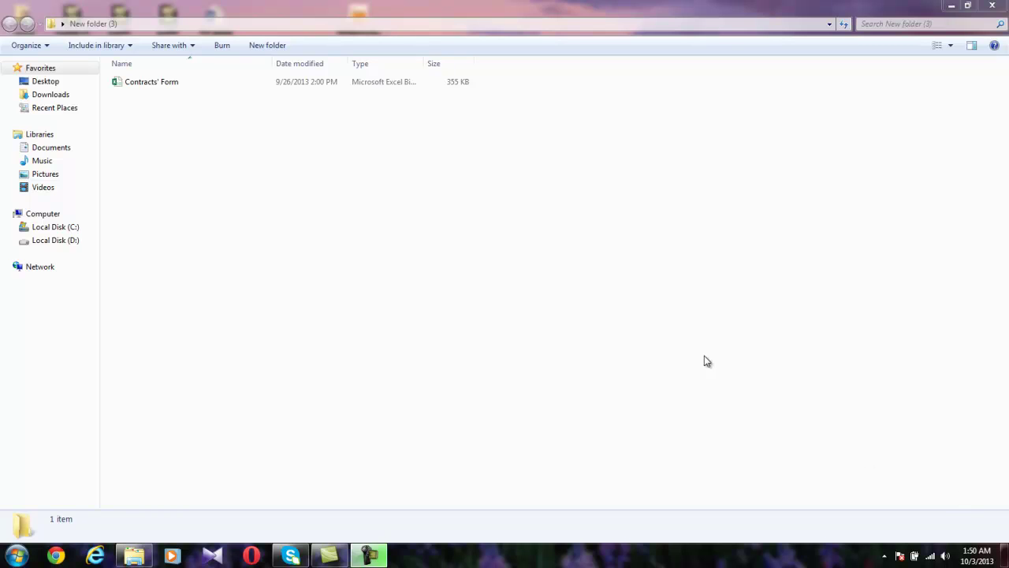
Open the Contracts' Form workbook from the Explorer file list to reach the login dialog.
double_click(171, 83)
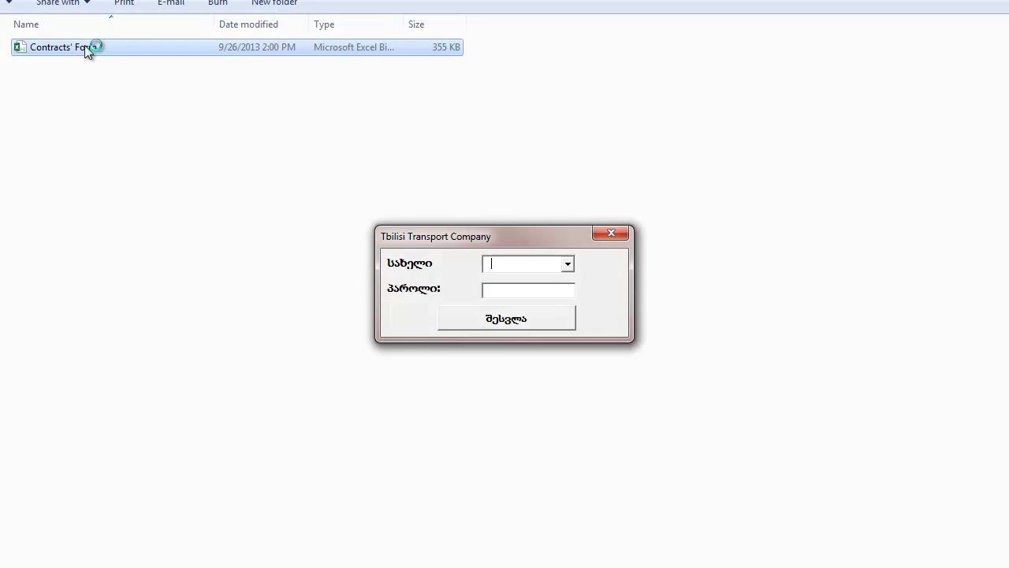
Log in as Admin with the account password to open the workbook on its Form sheet.
left_click(569, 267)
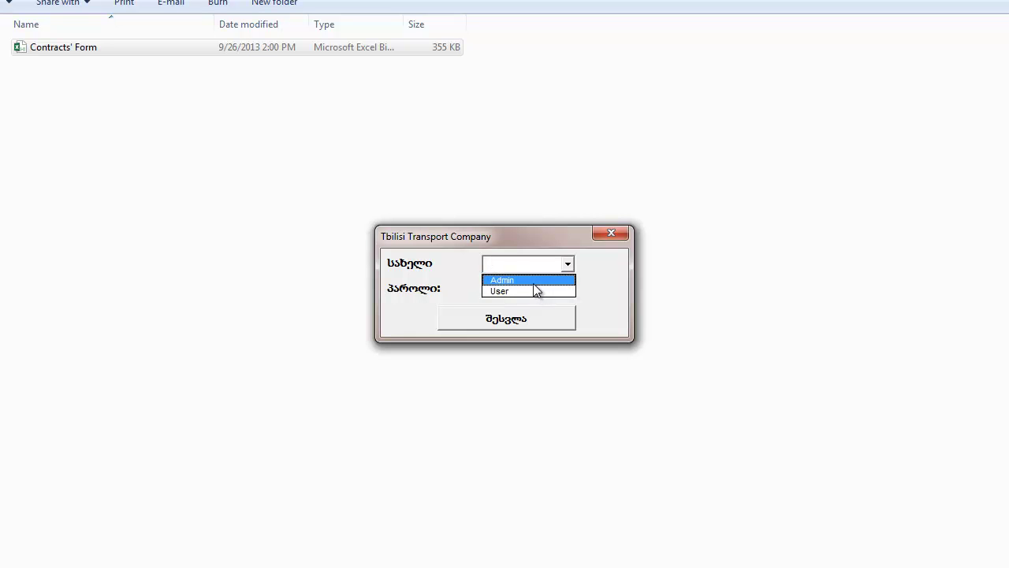
left_click(534, 282)
left_click(531, 289)
type("***")
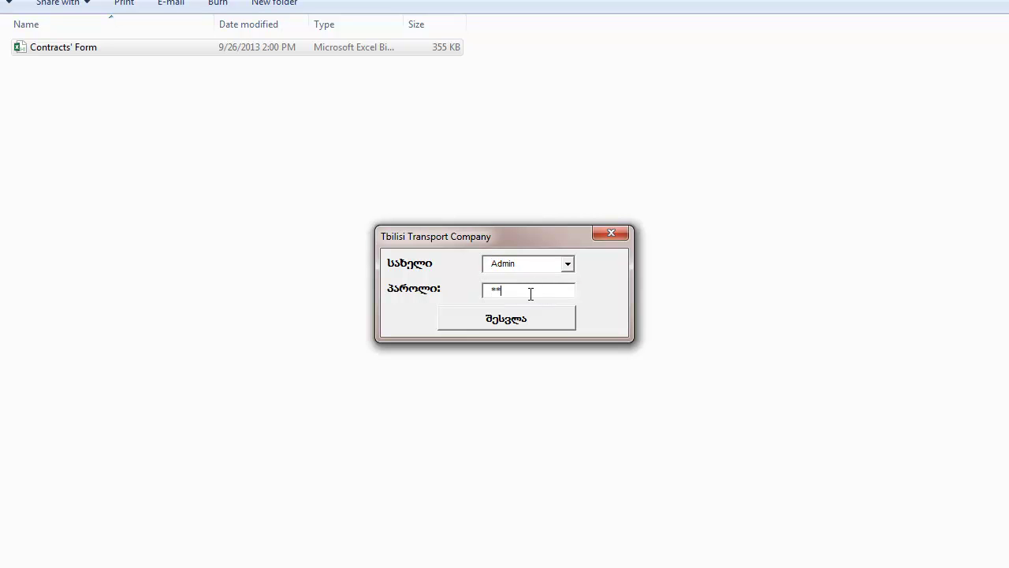
left_click(506, 319)
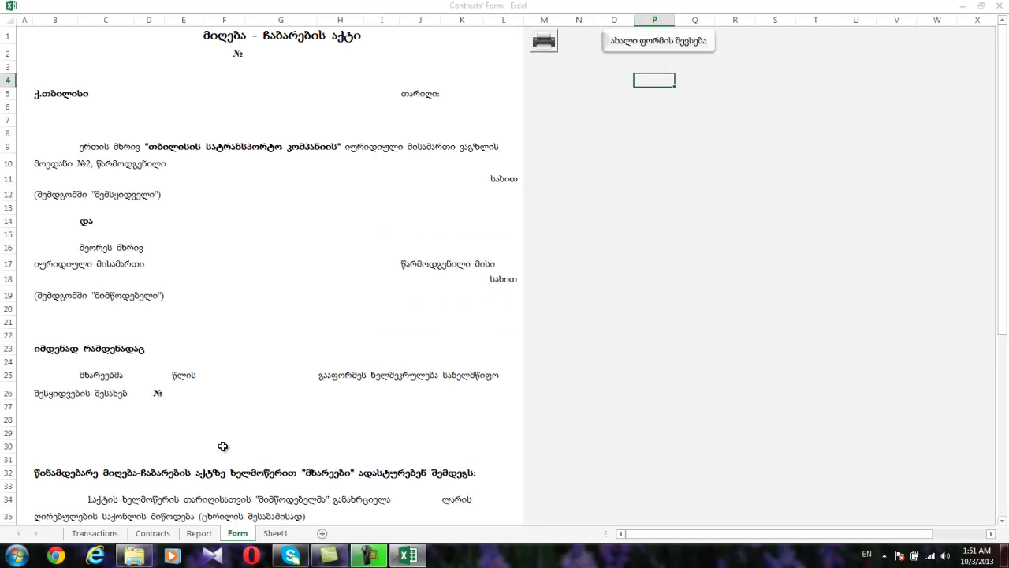
Browse the Contracts sheet's codes, quantities, unit prices, totals and 'y' markers, e.g. code 111.
left_click(161, 532)
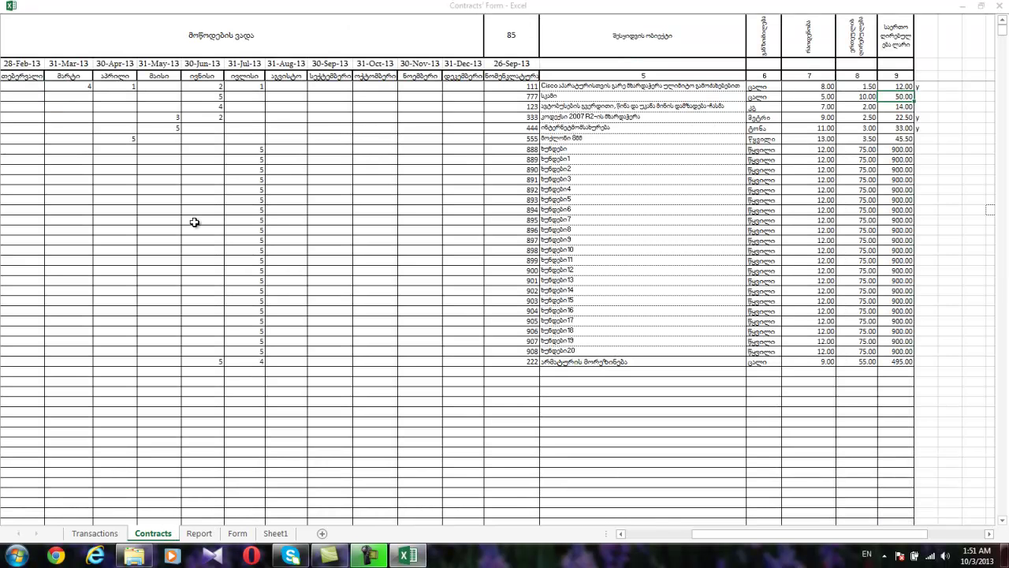
left_click(183, 162)
key("Home")
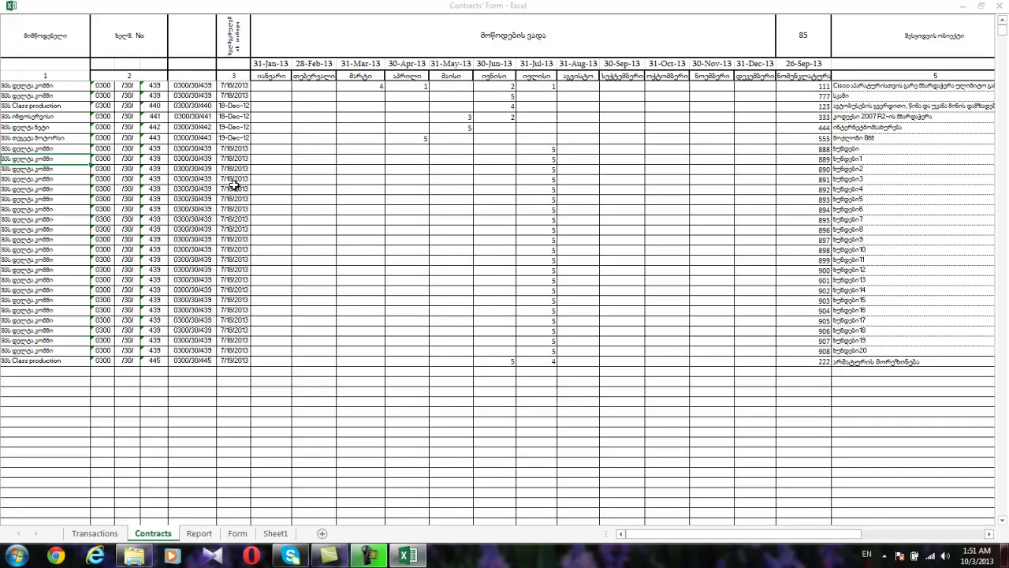
left_click(699, 181)
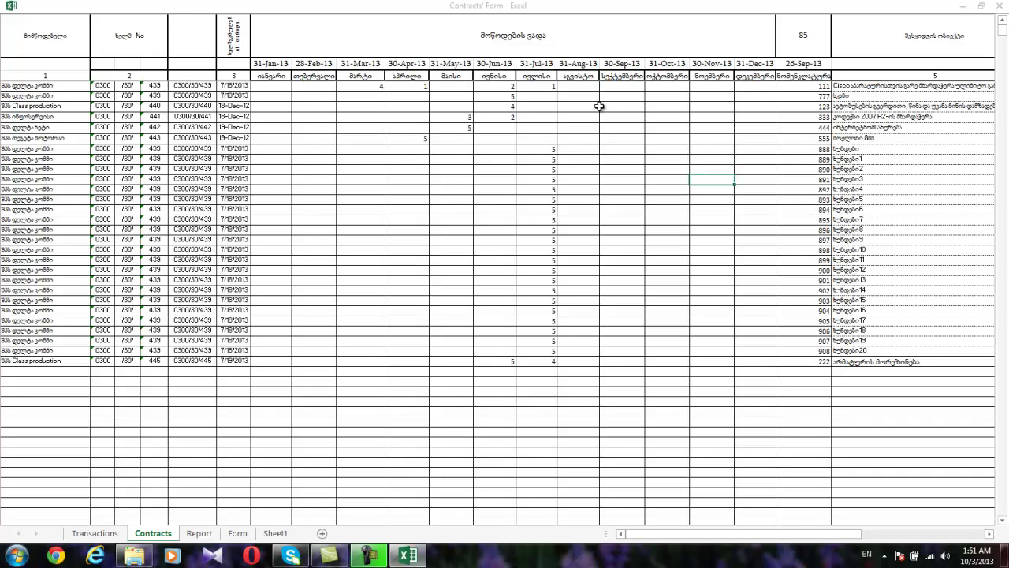
left_click(790, 85)
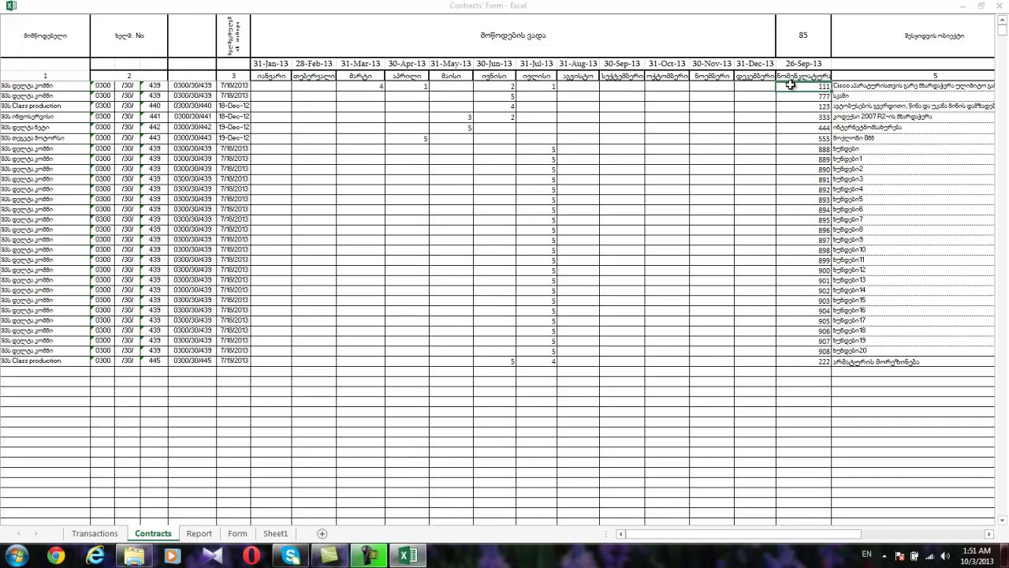
key("Right")
key("Right")
key("Right")
key("Right")
key("Right")
key("Right")
key("Right")
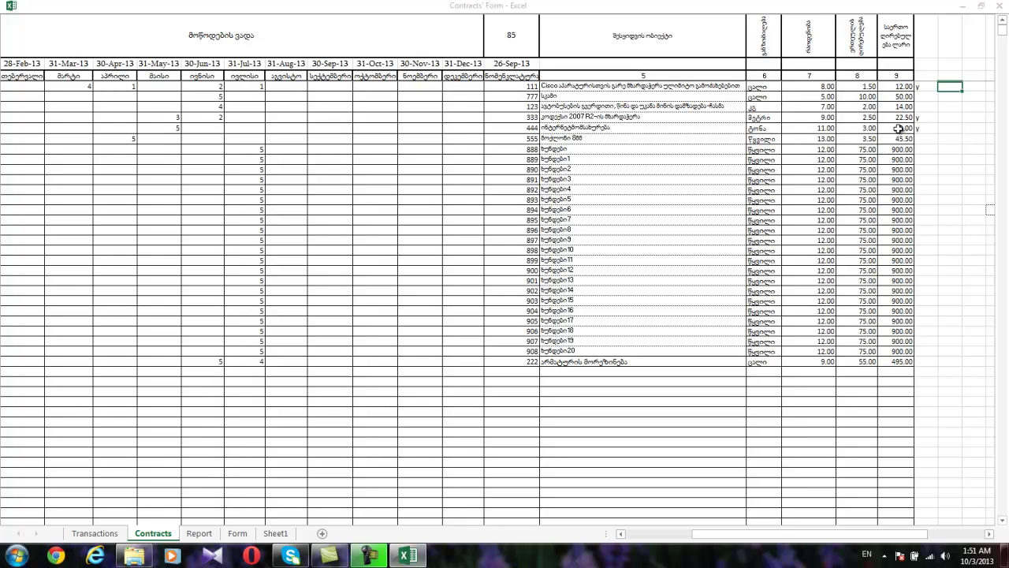
left_click(927, 88)
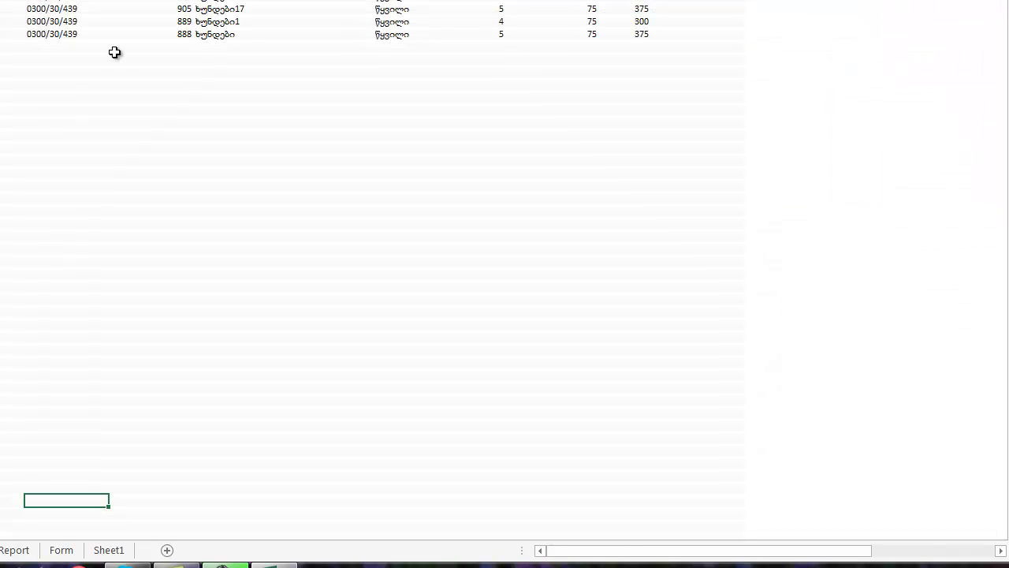
Review the ten dated entries on the Transactions sheet, then go back to the Form sheet.
left_click(114, 49)
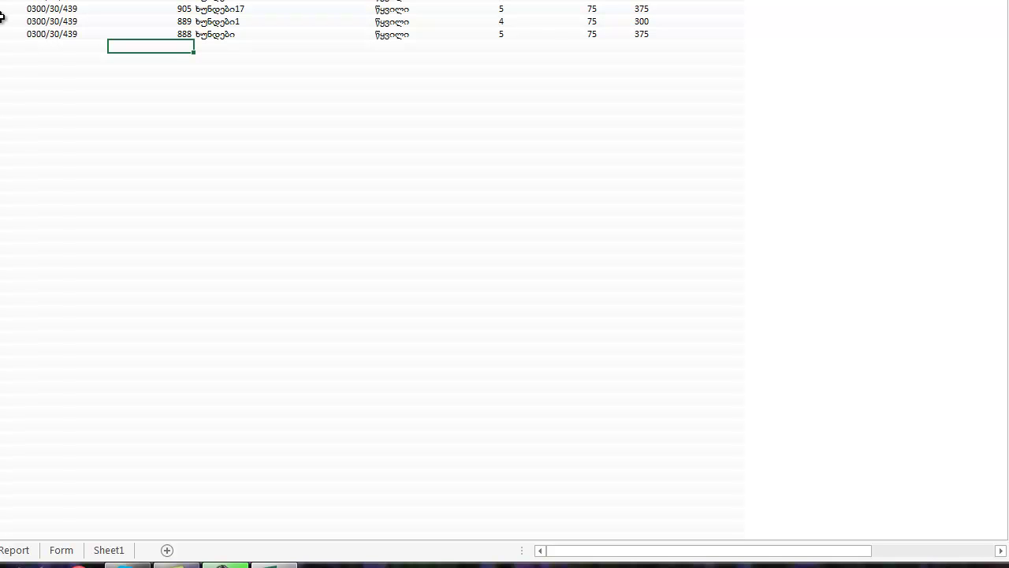
left_click(61, 549)
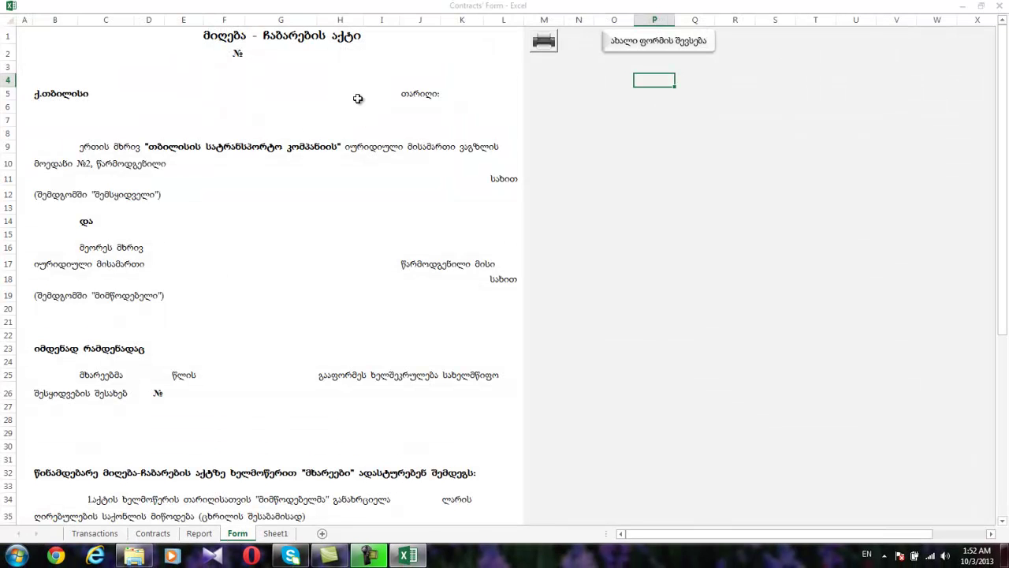
left_click(107, 535)
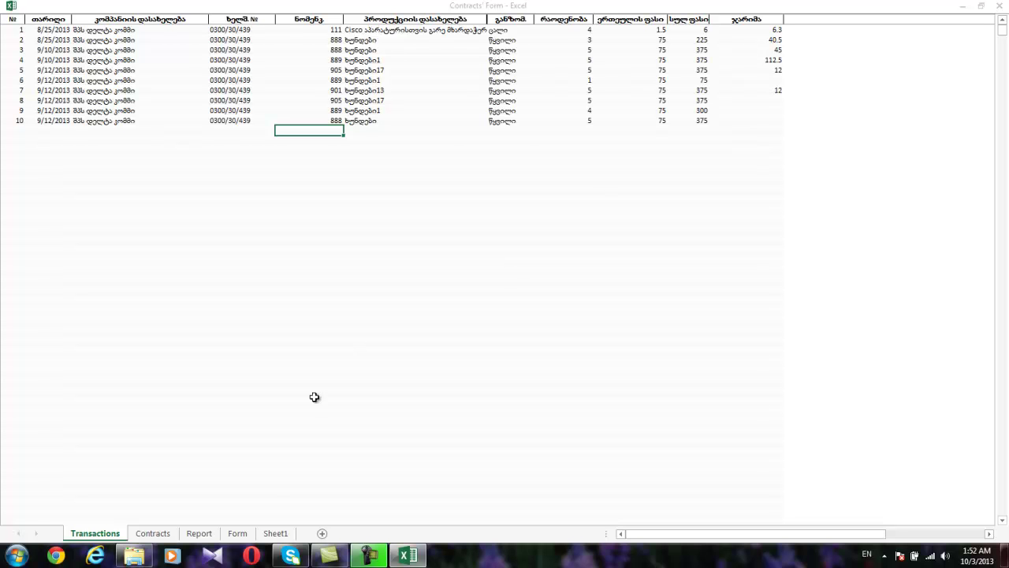
left_click(237, 534)
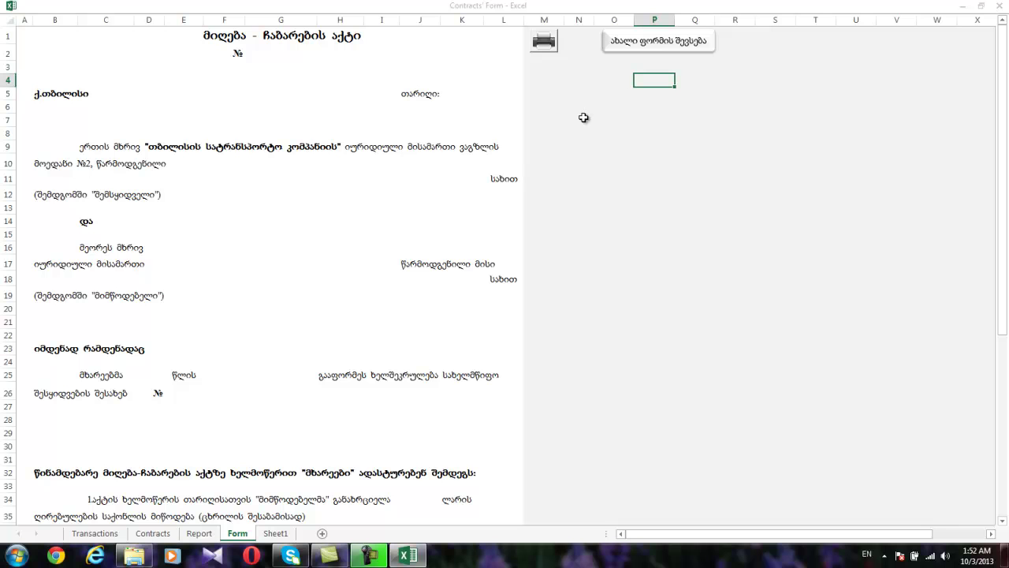
Start a new act with the buyer representative's name and position 'შესყიდვების სამსახურის წარმომადგენელი'.
left_click(662, 43)
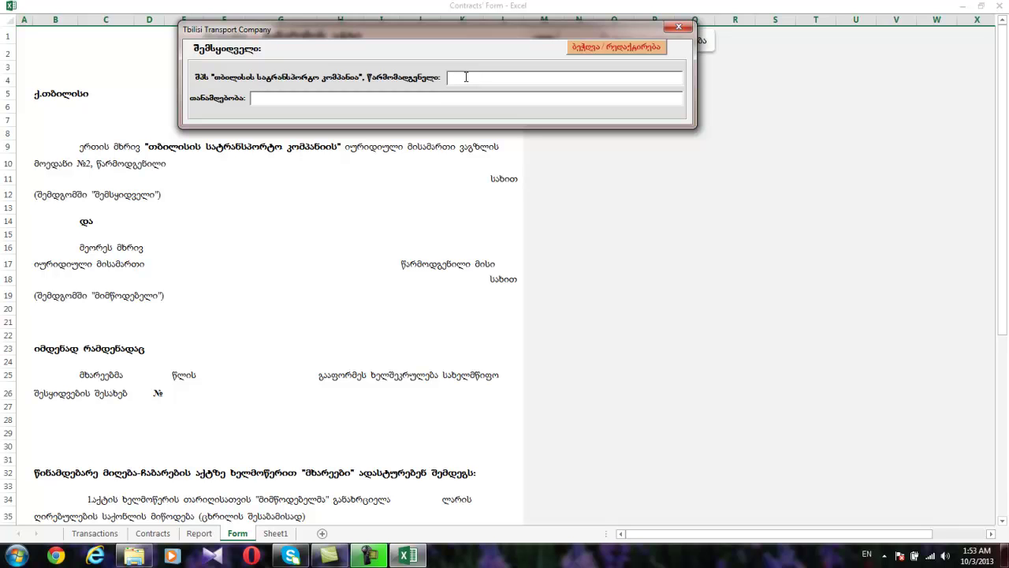
type("გიორგი")
left_click(461, 94)
type("შესყიდვების სამსახურის წარმომადგენელი")
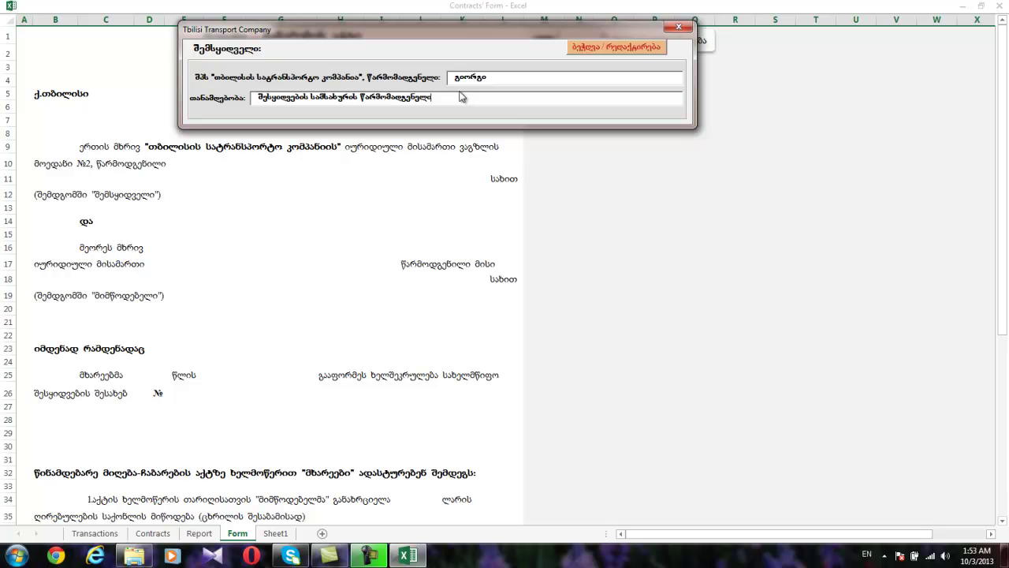
key("Return")
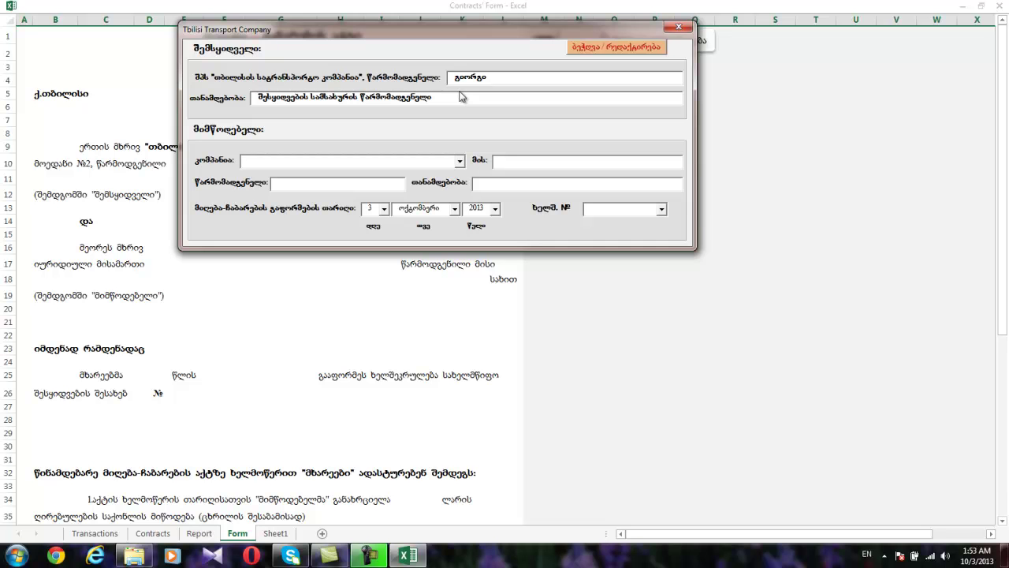
Select შპს დელტა კომპი as the supplier company after checking other companies' contracts.
left_click(460, 161)
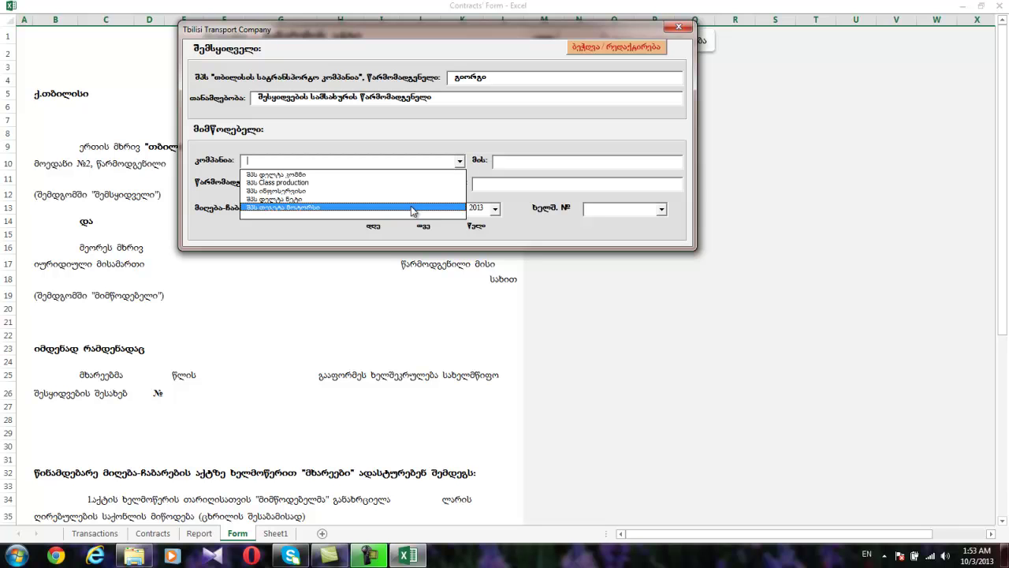
left_click(394, 197)
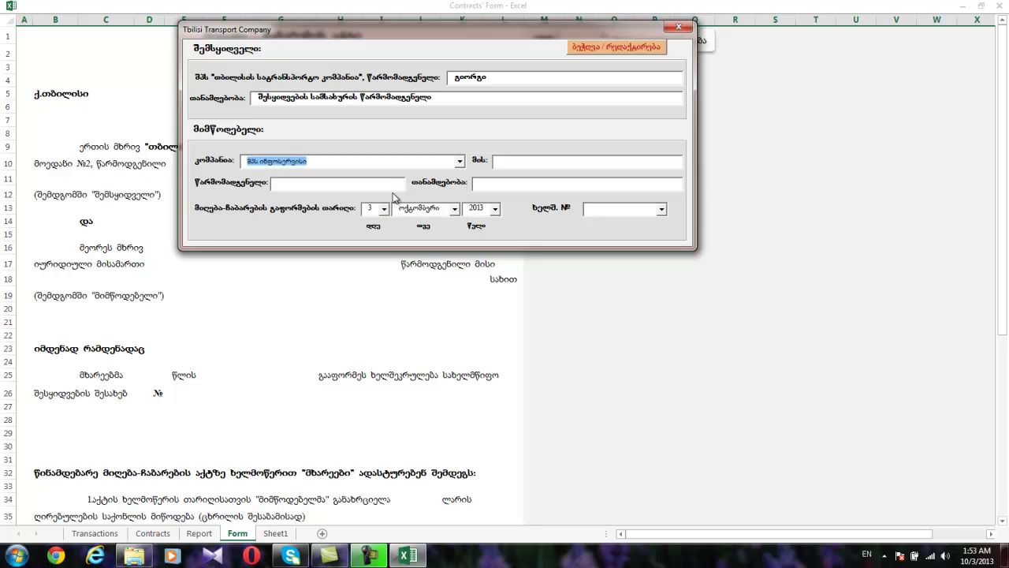
left_click(662, 211)
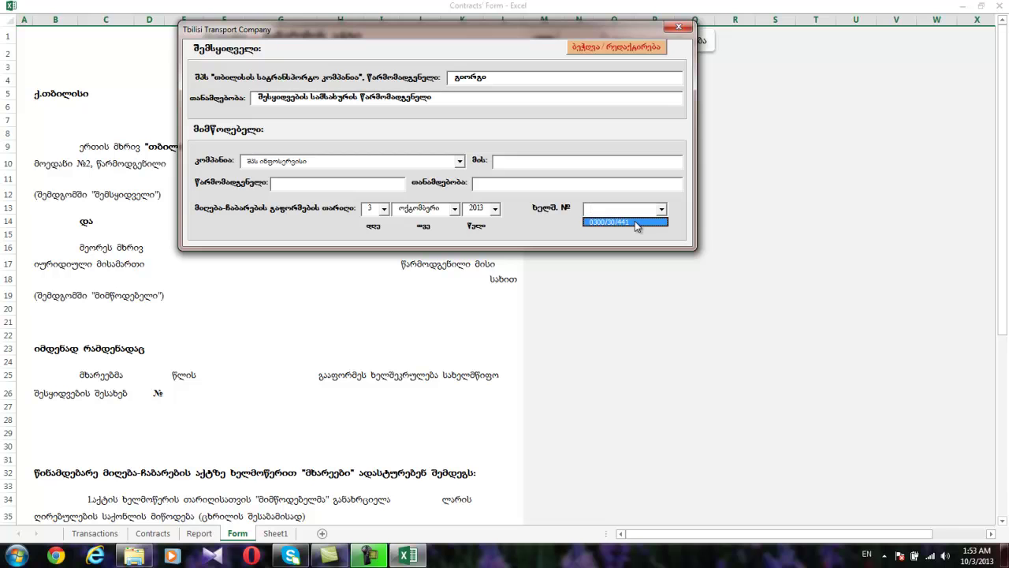
left_click(662, 209)
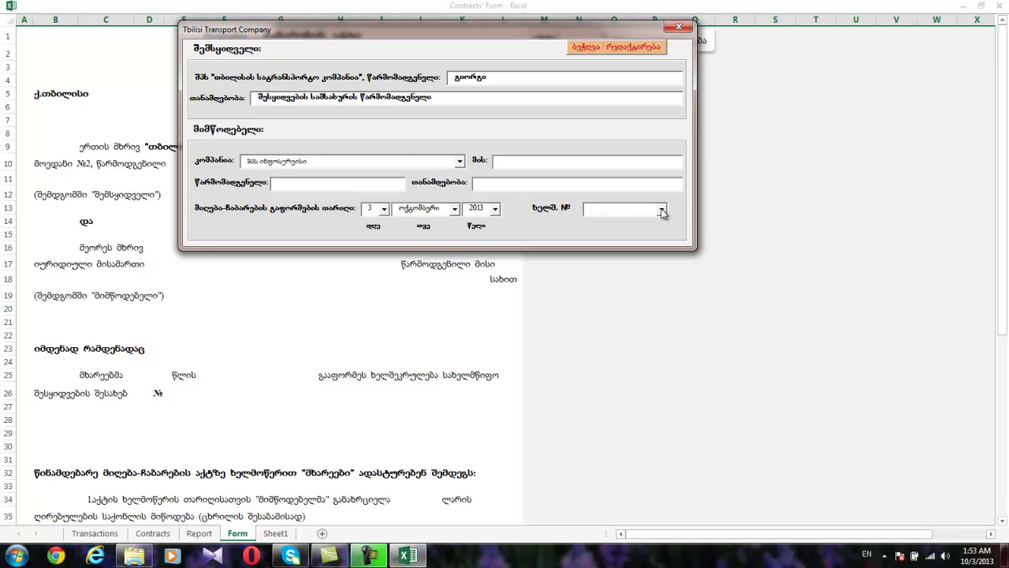
left_click(460, 161)
left_click(436, 182)
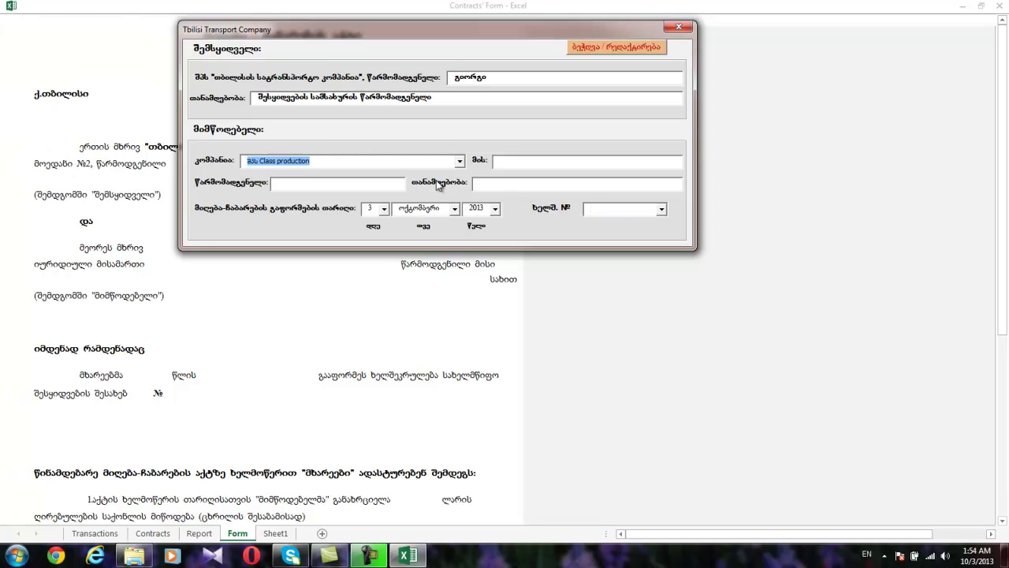
left_click(662, 209)
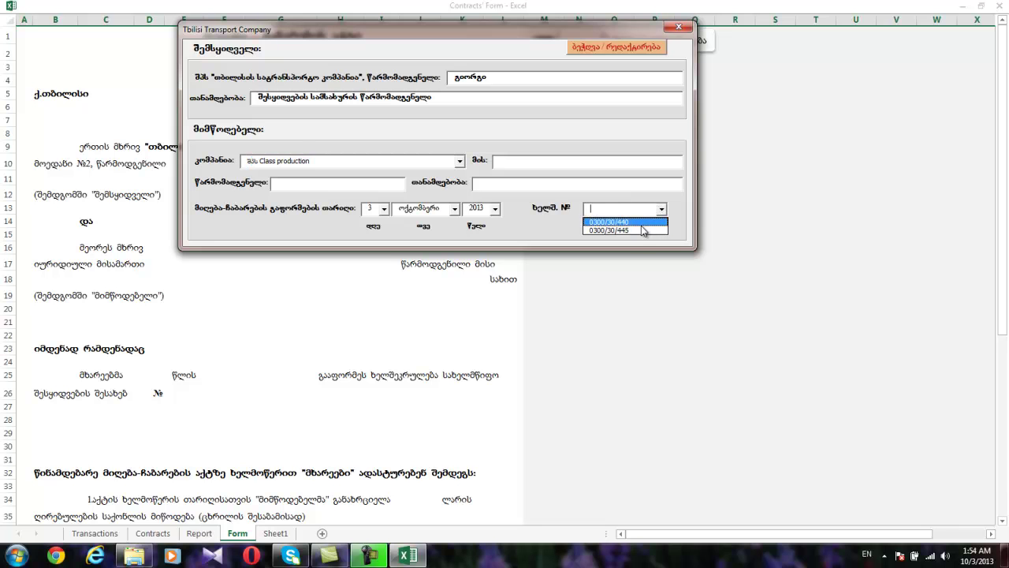
left_click(461, 161)
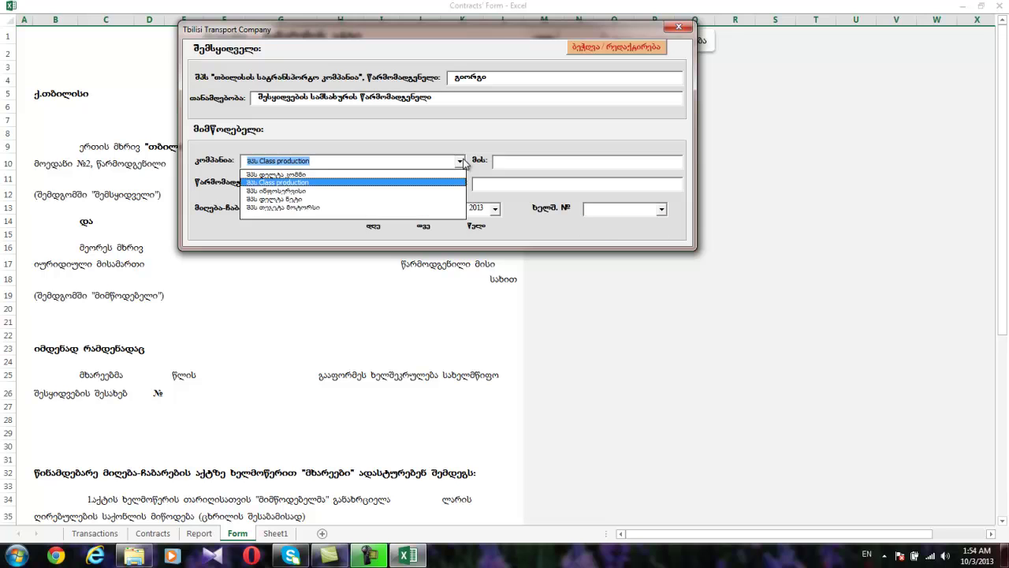
left_click(444, 175)
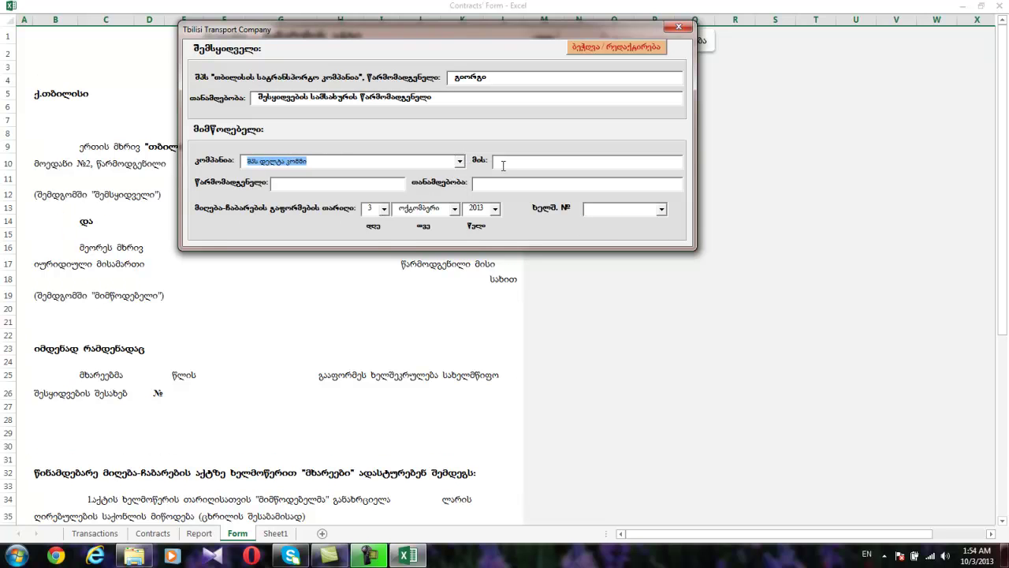
Enter supplier address თბილისი and the representative's name with position დირექტორი.
left_click(503, 162)
type("თბილისი")
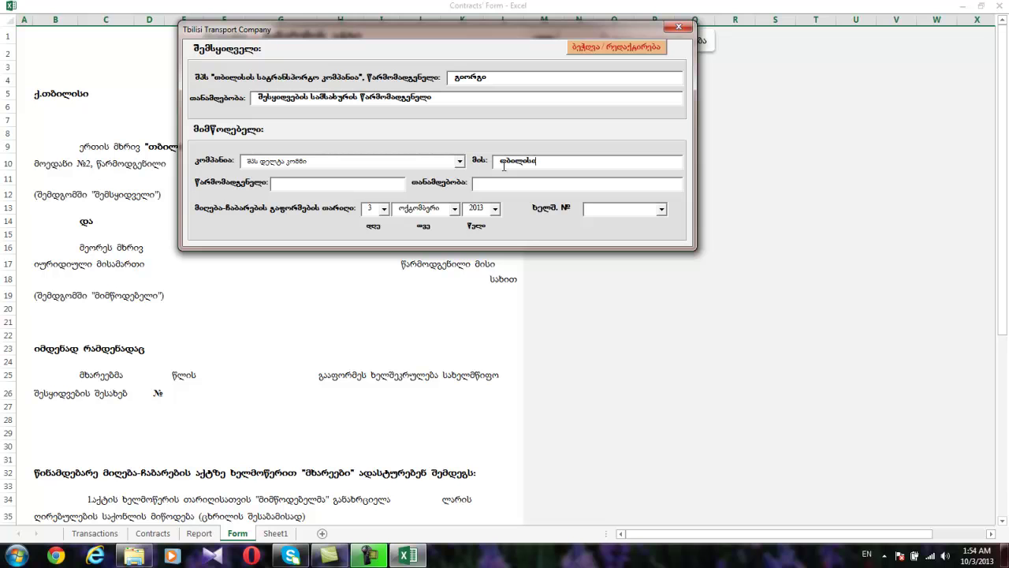
left_click(358, 181)
type("ვახტანგ")
type("დირექ")
type("ტორი")
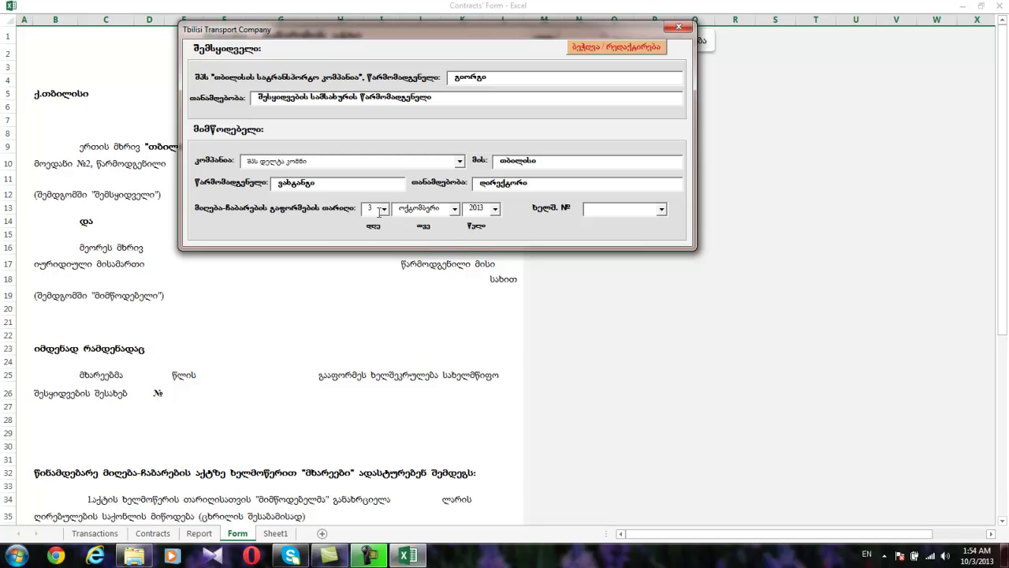
Keep delivery day 3 and choose contract 0300/30/439.
left_click(380, 210)
left_click(384, 209)
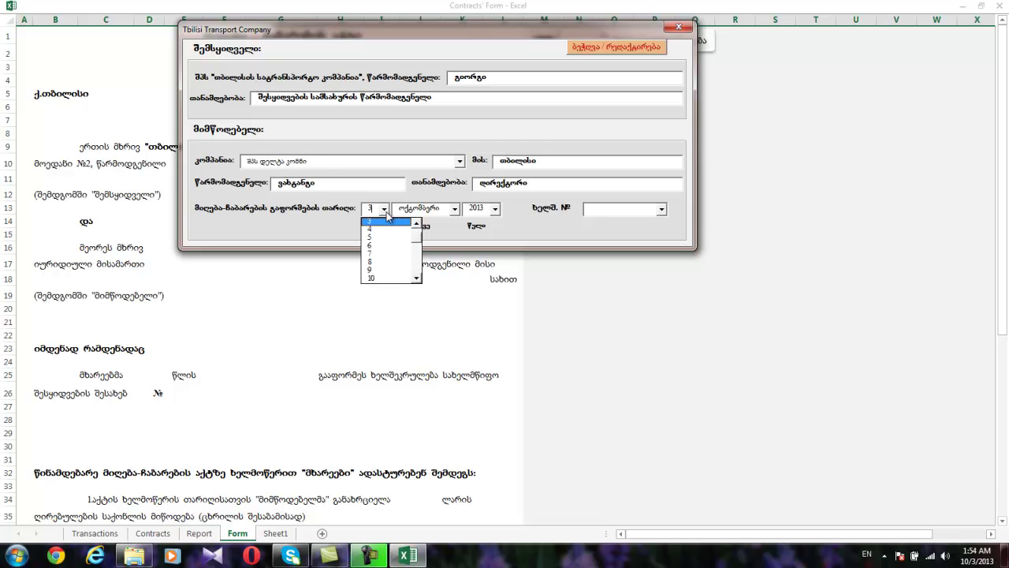
left_click(380, 212)
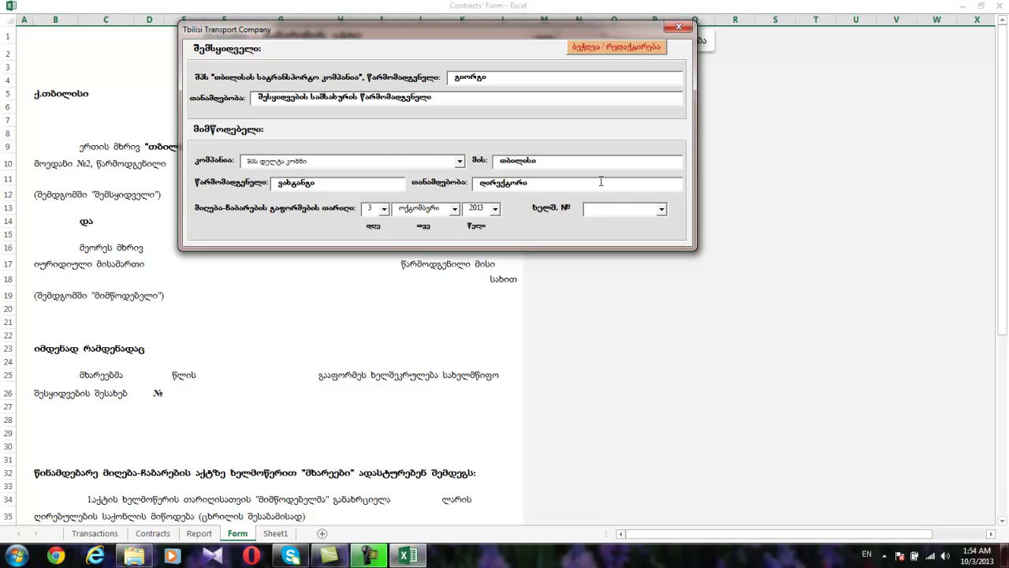
left_click(661, 209)
left_click(651, 228)
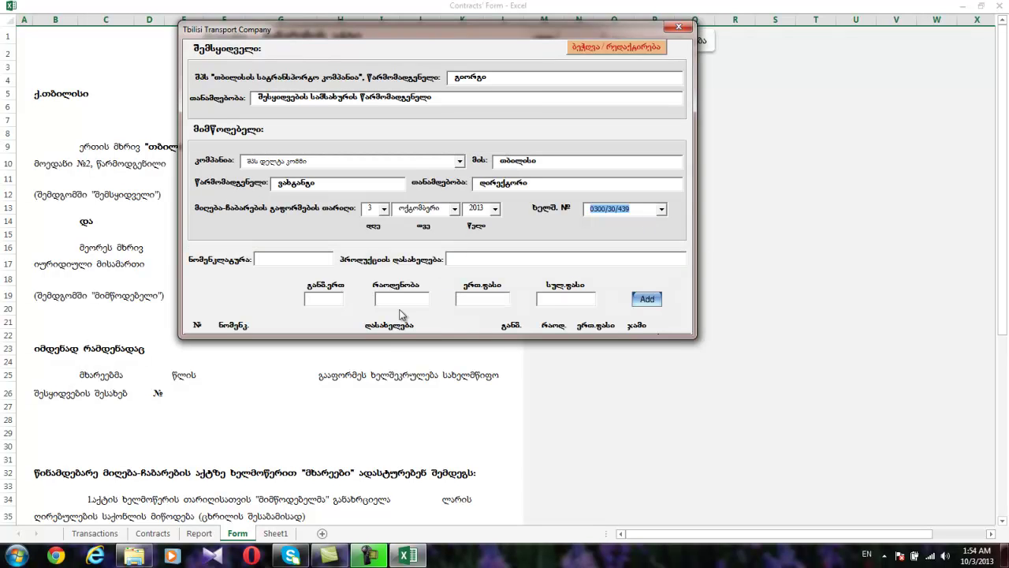
Add item code 888 with quantity 5 as the first row.
left_click(291, 258)
type("888")
key("Tab")
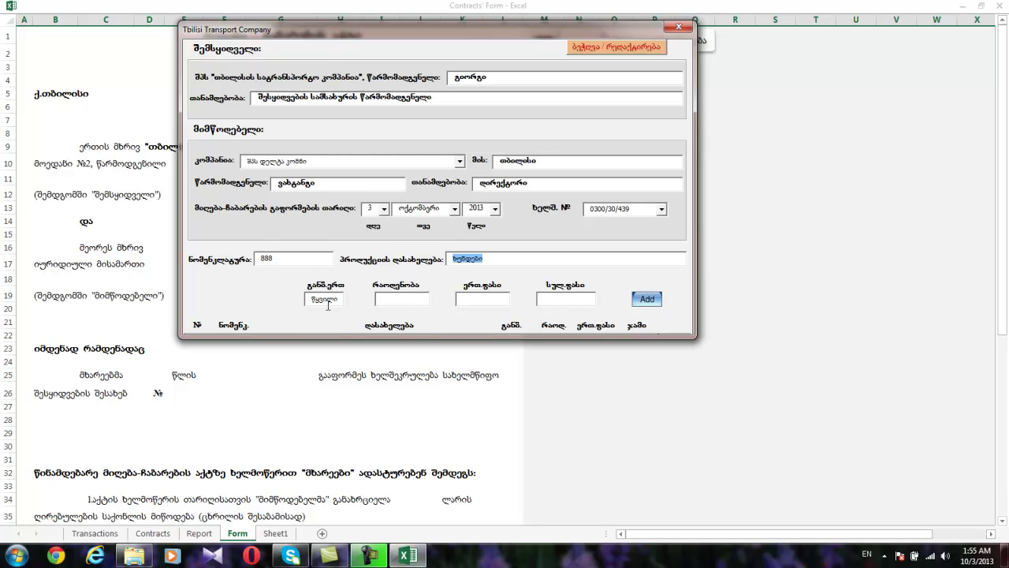
left_click(378, 301)
type("5")
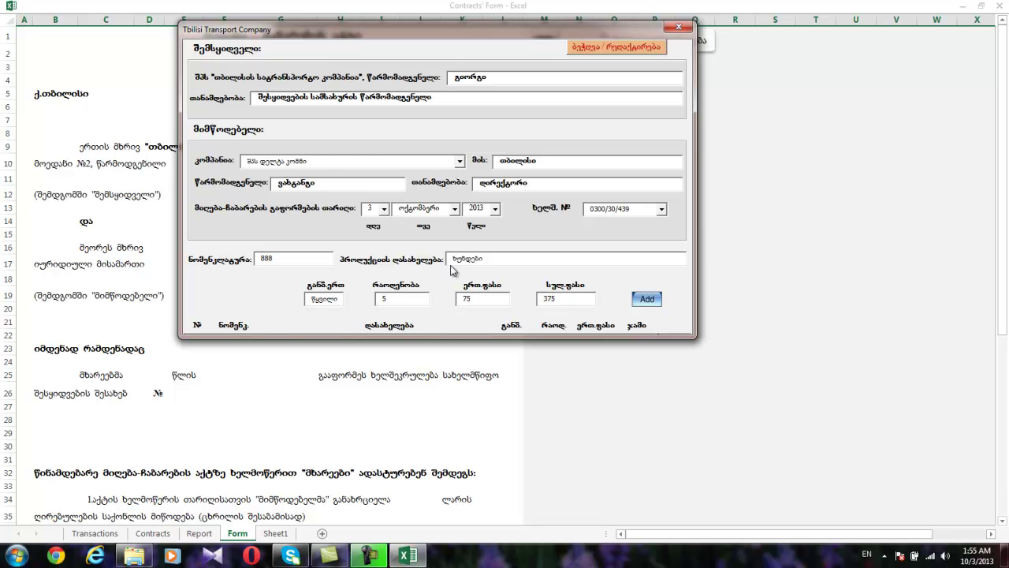
left_click(648, 299)
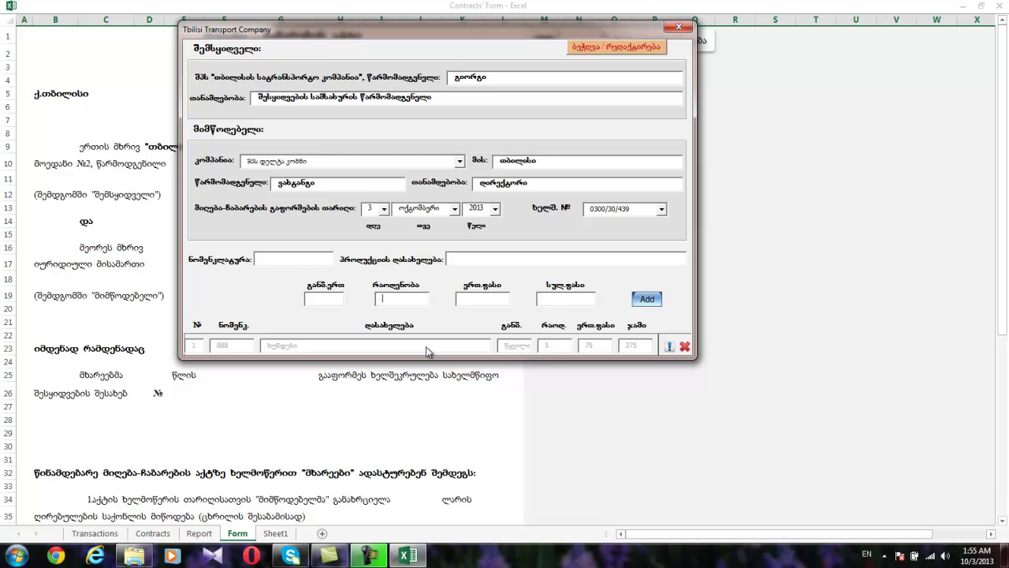
Add code 889 with quantity 1 twice as rows 2 and 3, then enter code 8888.
type("889")
key("Tab")
left_click(400, 301)
type("1")
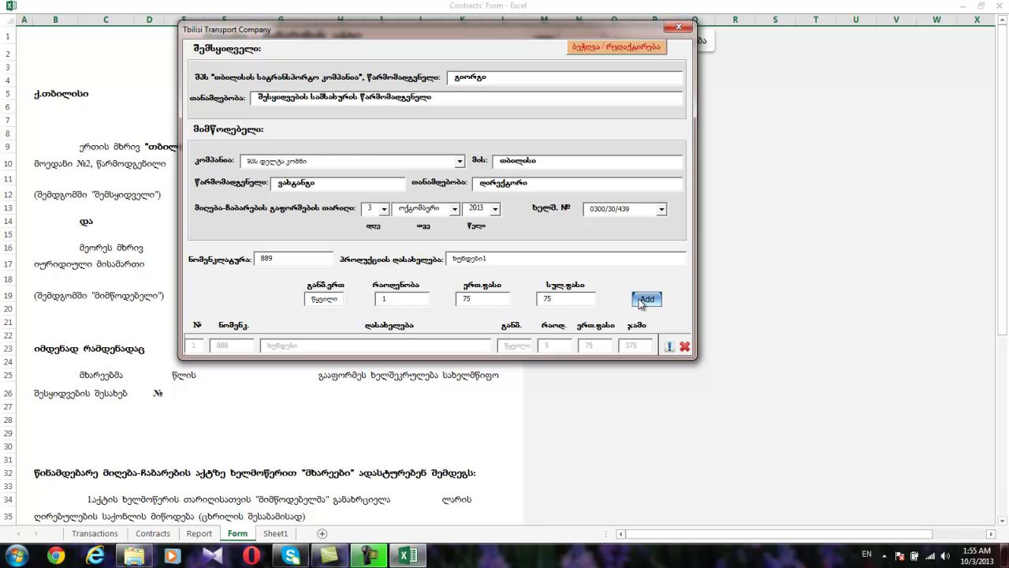
left_click(644, 299)
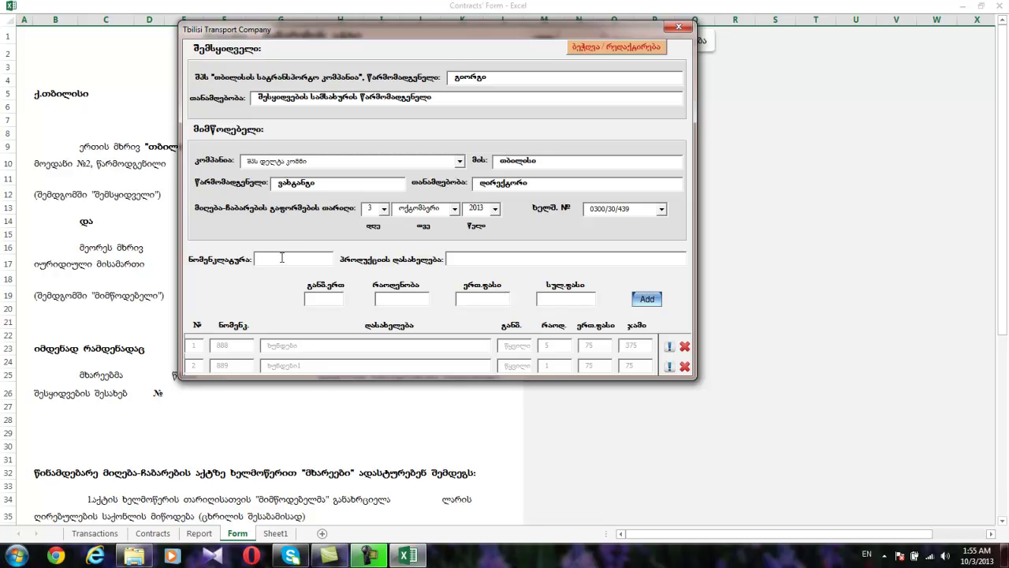
type("889")
key("Tab")
left_click(385, 300)
type("1")
left_click(643, 300)
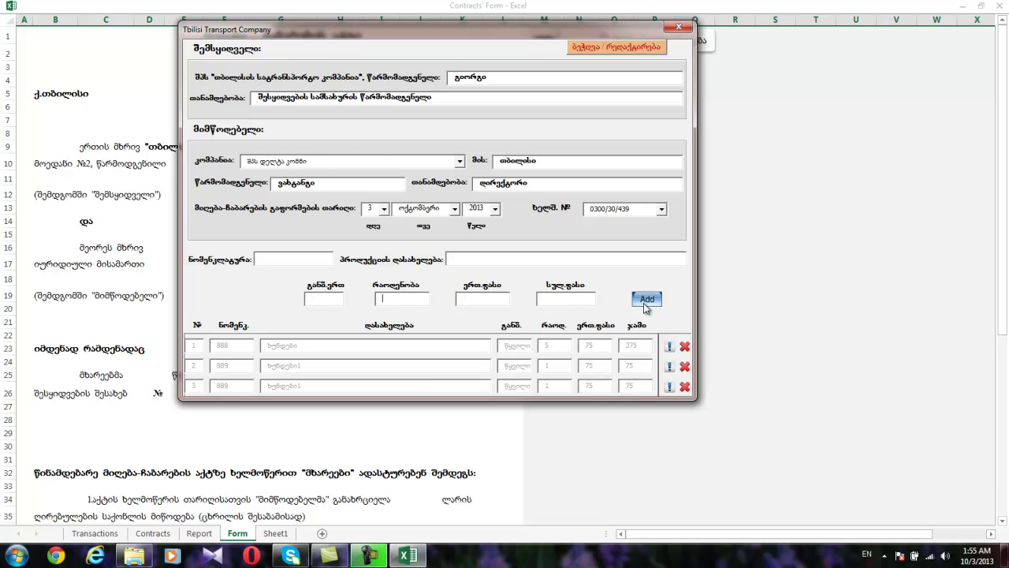
left_click(321, 258)
type("8888")
Dismiss the invalid-code error for 8888 and add code 900 with quantity 1 as row 4.
key("Tab")
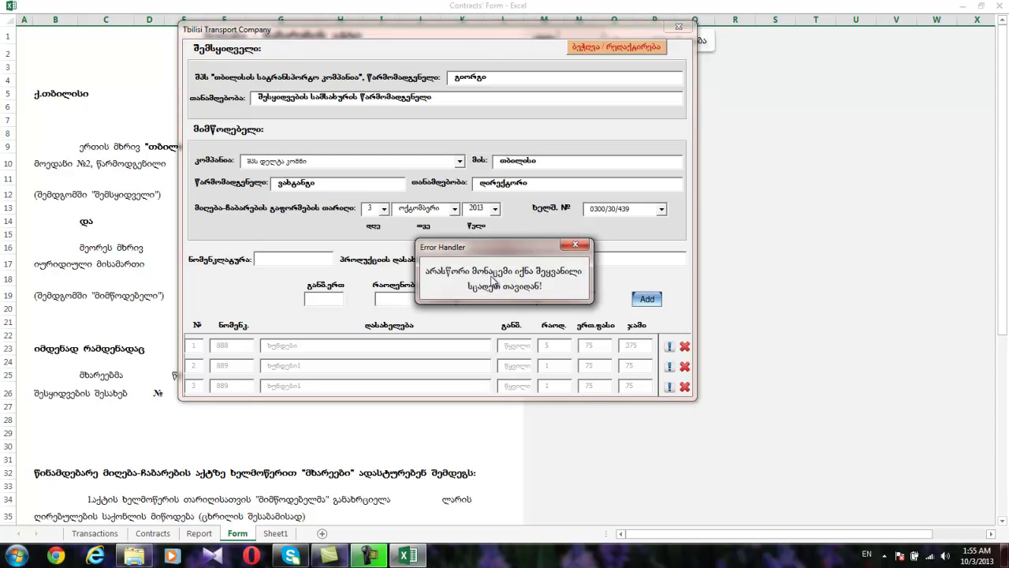
left_click(577, 245)
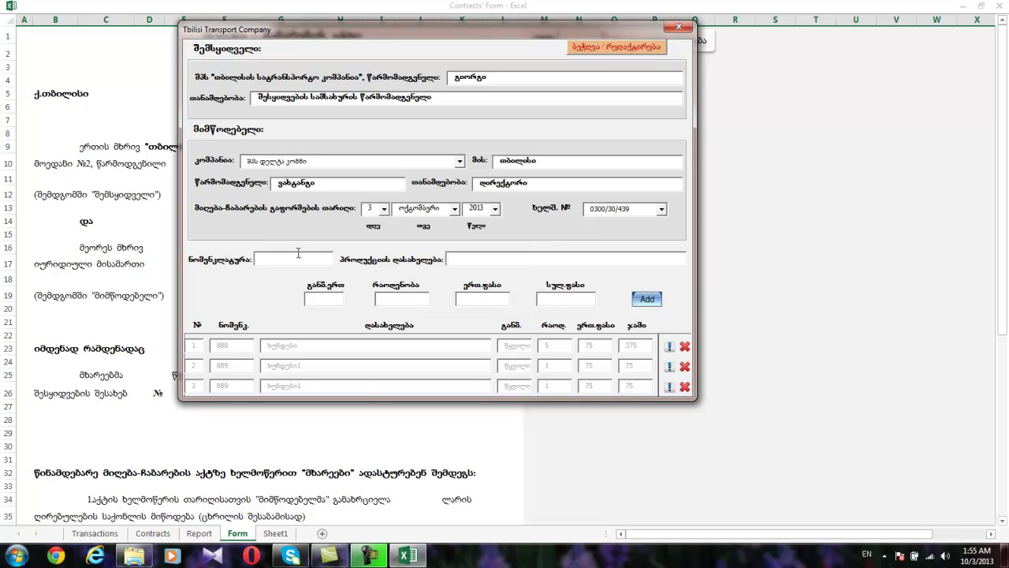
type("900")
key("Tab")
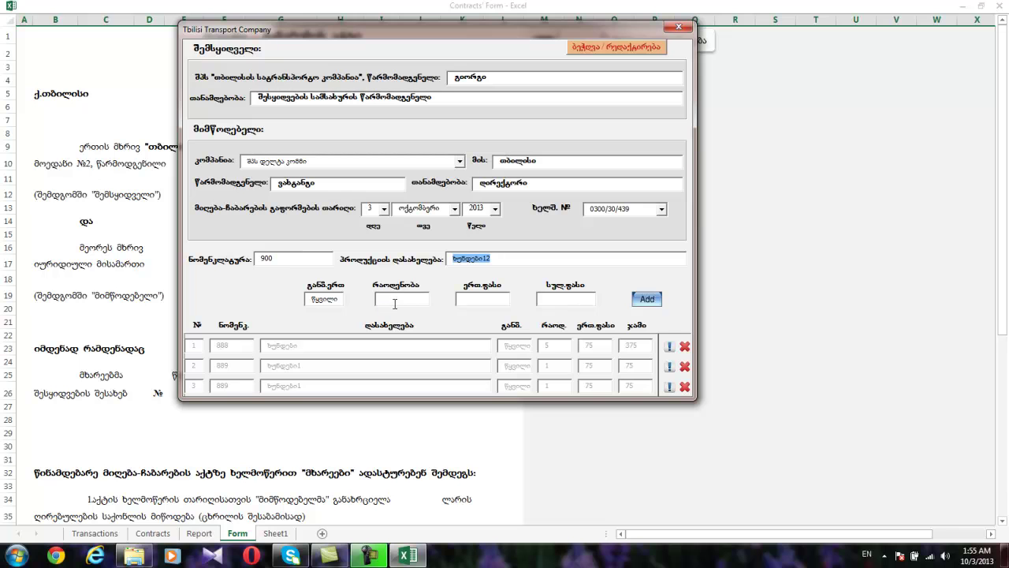
left_click(394, 303)
type("1")
left_click(646, 300)
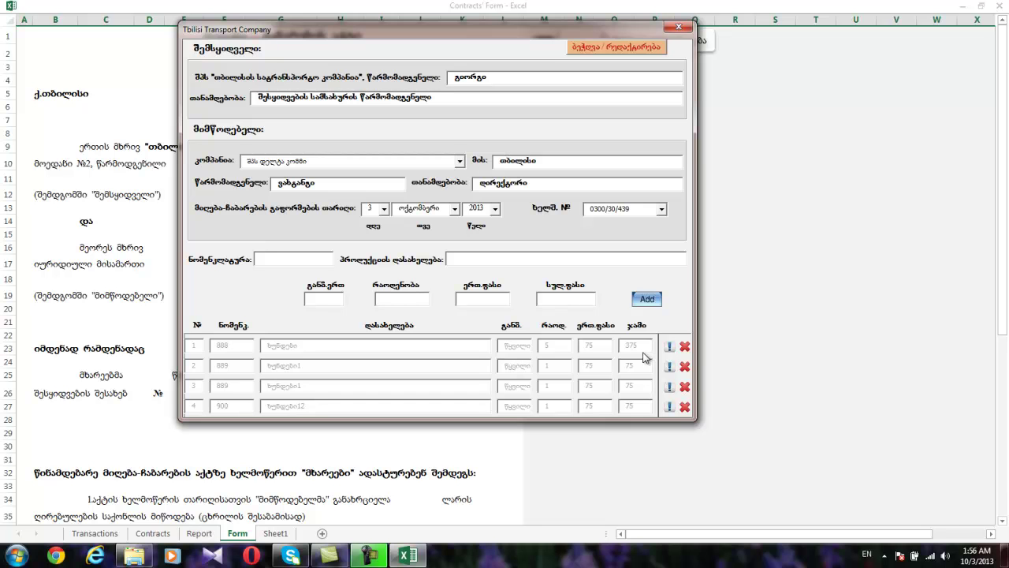
Edit row 2's quantity and save it back unchanged.
left_click(669, 367)
left_click(549, 366)
type("2")
key("BackSpace")
left_click(669, 367)
Enter code 889 for the next item and move to its quantity.
type("889")
key("Tab")
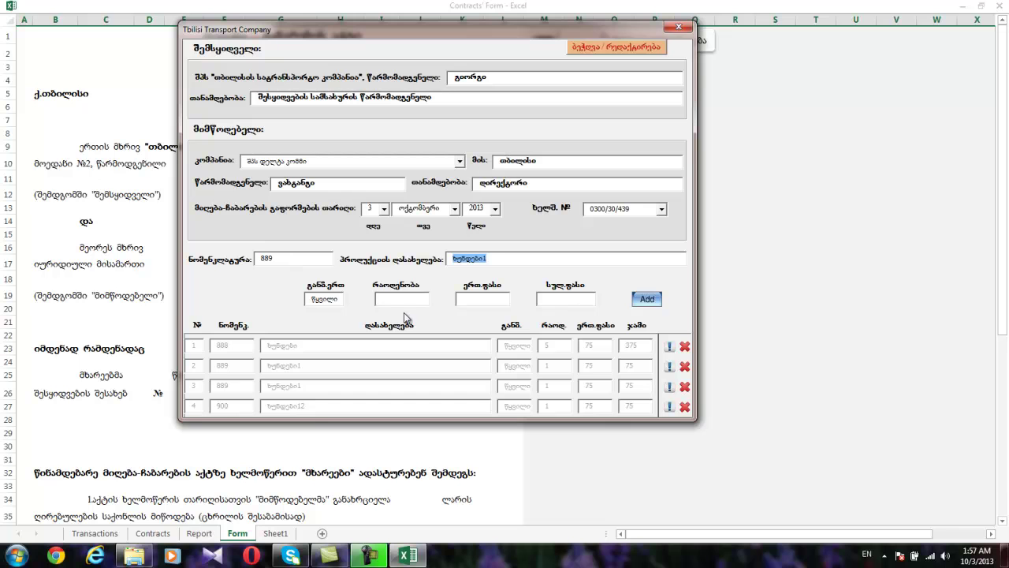
left_click(406, 300)
Add code 889 with quantity 2 as row 5 and 889 with quantity 1 as row 6.
type("2")
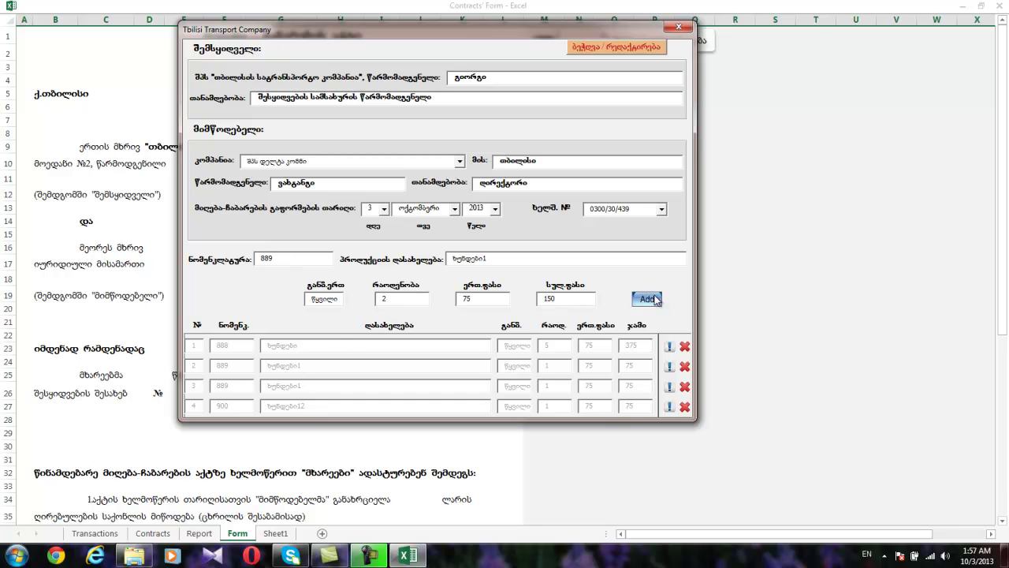
left_click(649, 298)
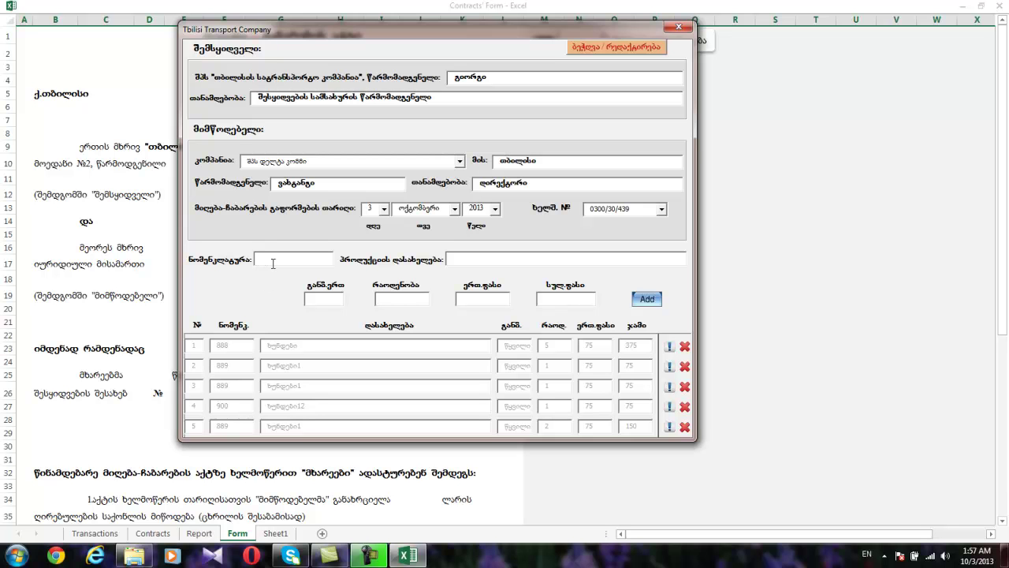
type("889")
key("Tab")
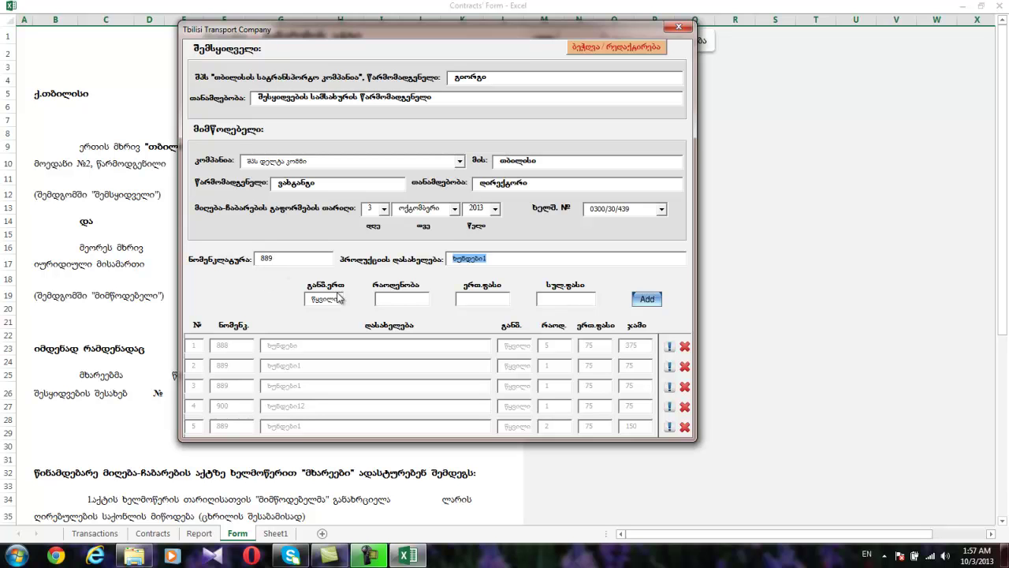
left_click(378, 301)
type("1")
left_click(644, 304)
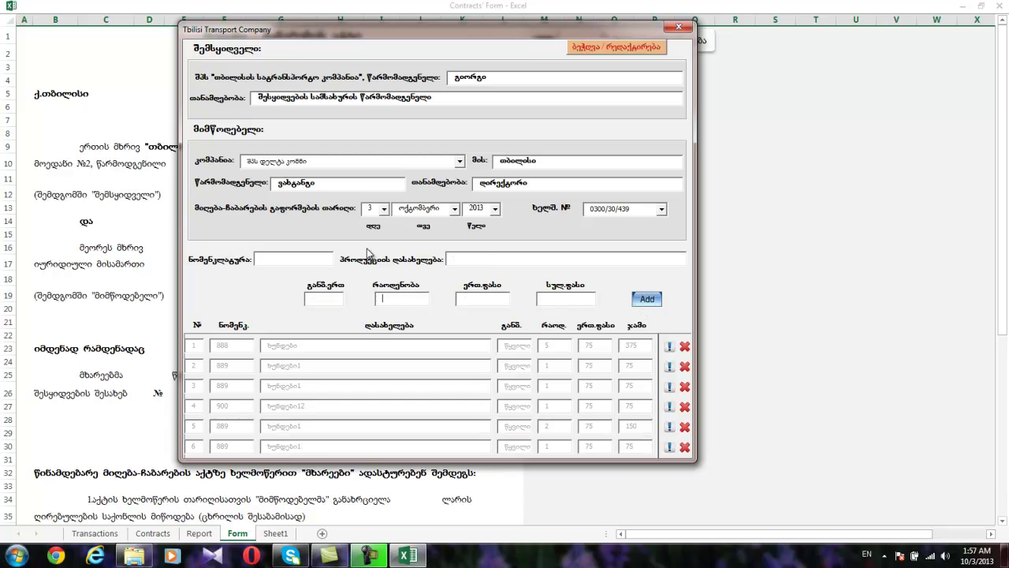
Add code 901 (quantity 1) and 902 (quantity 2) as rows 7–8, then type 'ab'.
left_click(319, 264)
type("901")
key("Tab")
left_click(411, 297)
type("1")
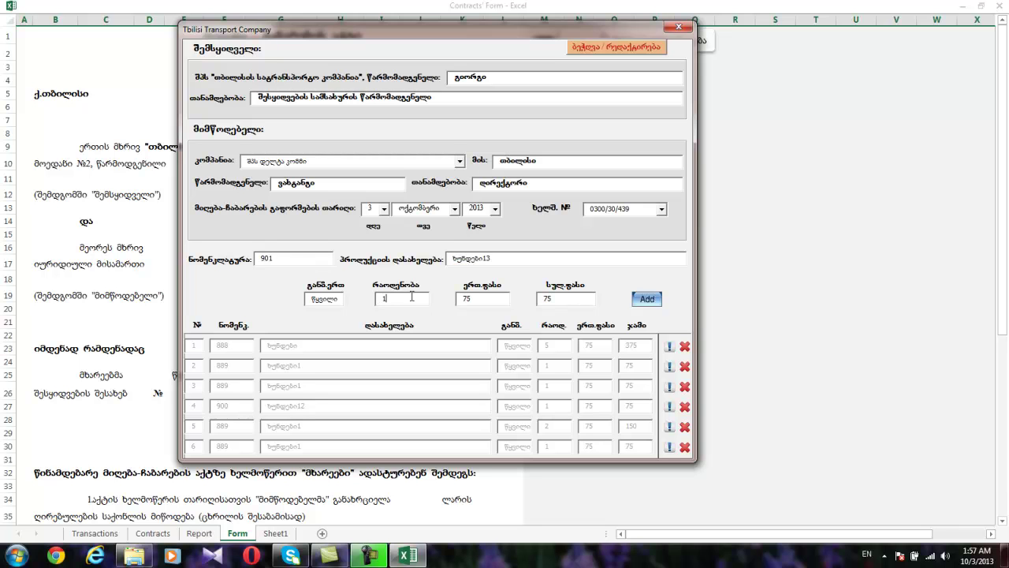
left_click(653, 301)
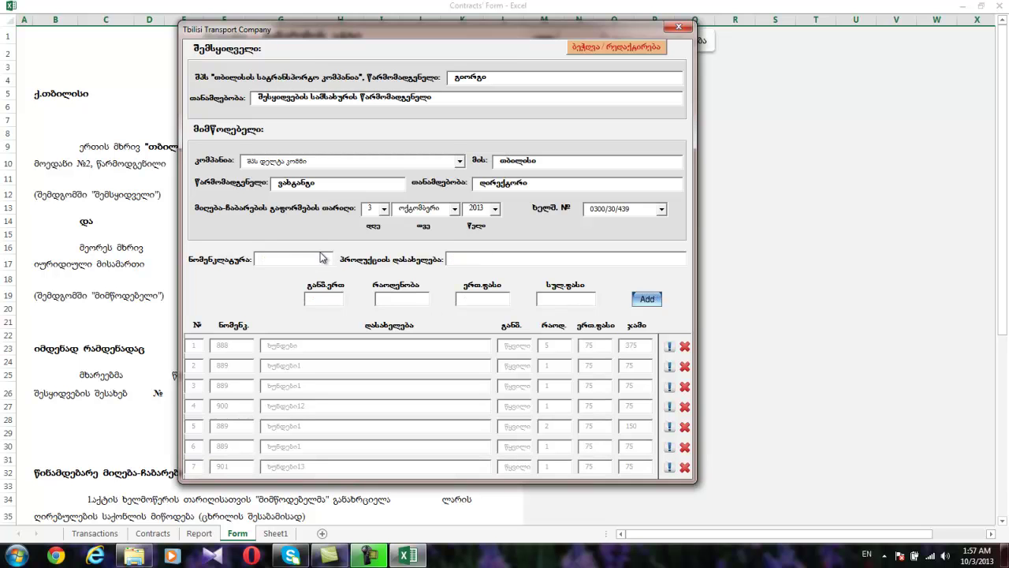
type("902")
key("Tab")
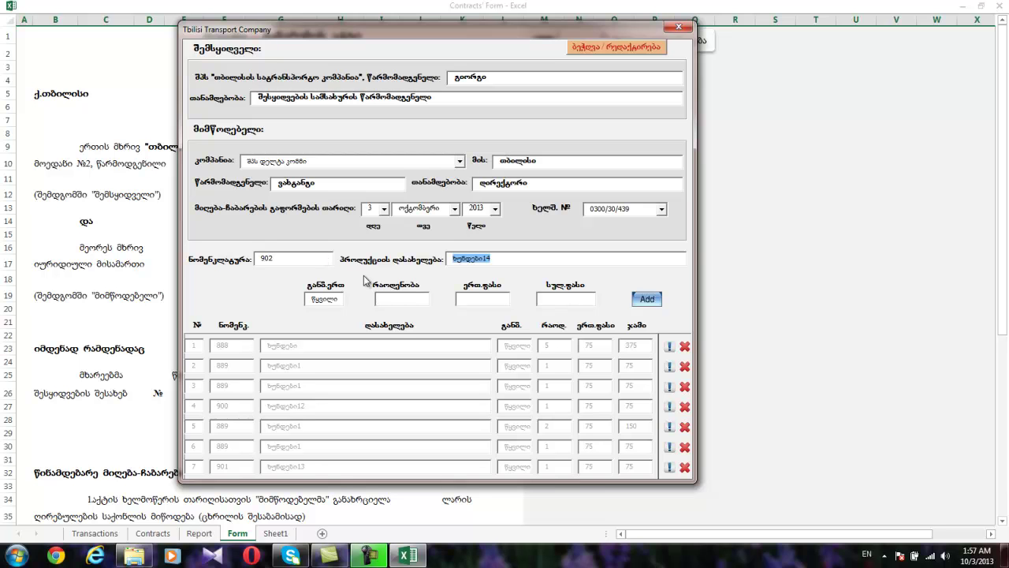
left_click(390, 299)
type("2")
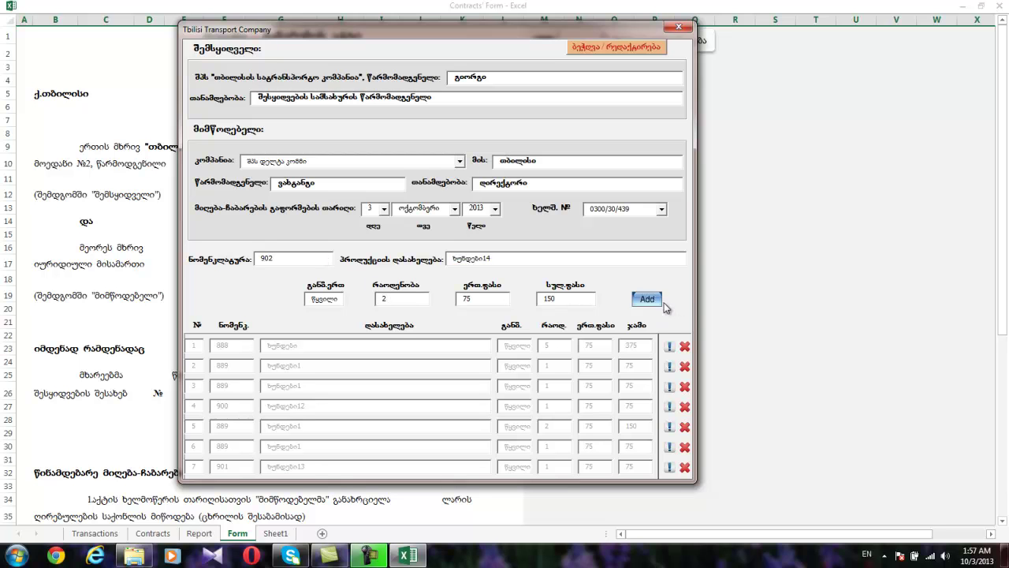
left_click(648, 302)
type("ab")
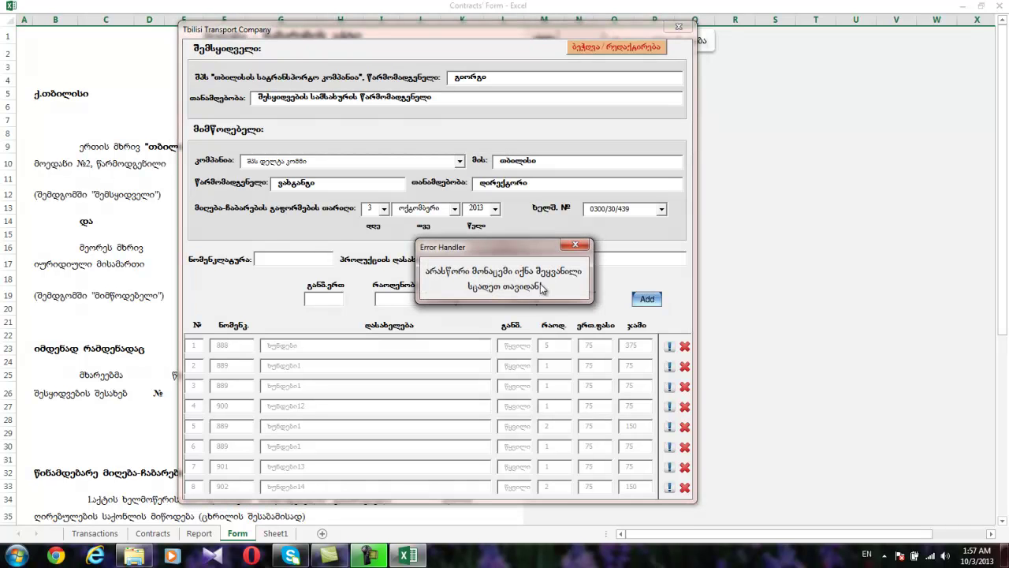
Dismiss the error, then add code 903 with quantity 4 and code 904 with quantity 1.
left_click(576, 245)
type("903")
key("Tab")
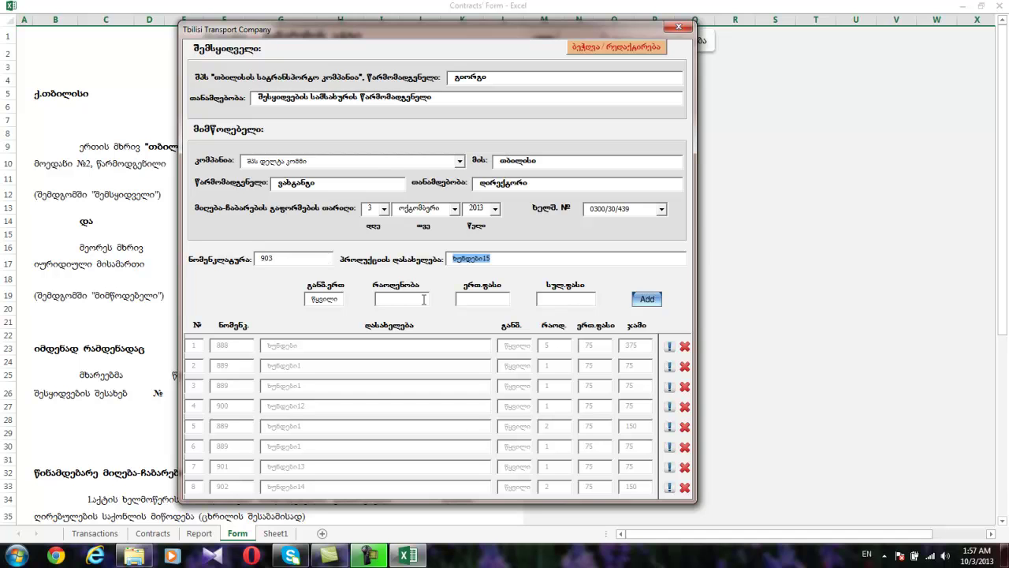
left_click(423, 299)
type("4")
left_click(648, 297)
left_click(308, 264)
type("904")
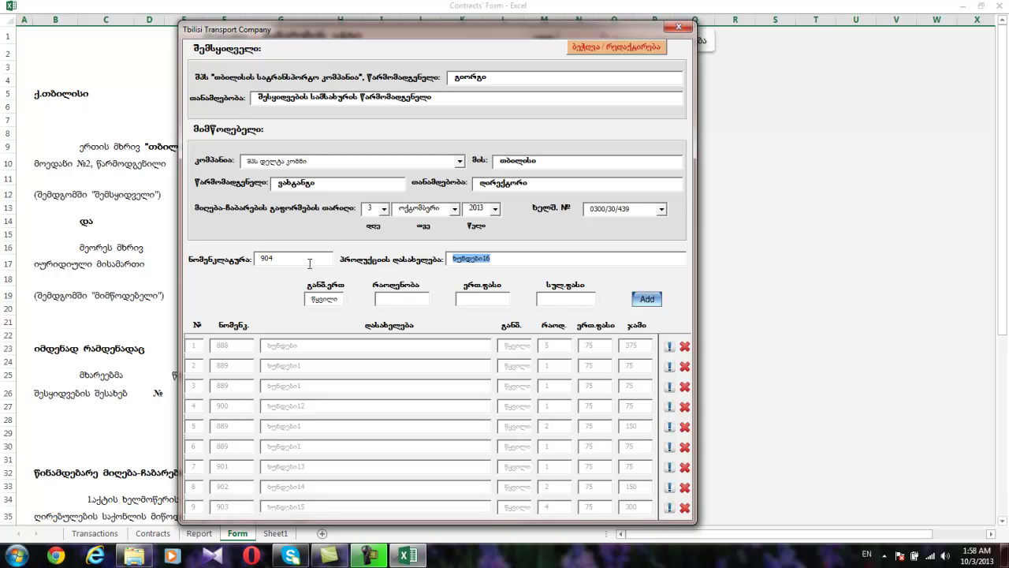
left_click(376, 300)
type("1")
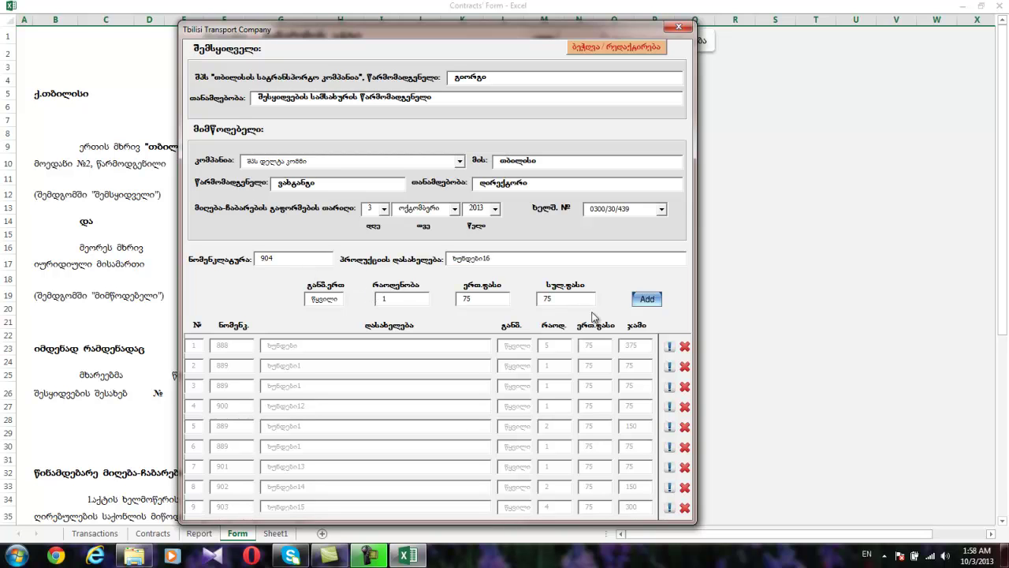
left_click(639, 303)
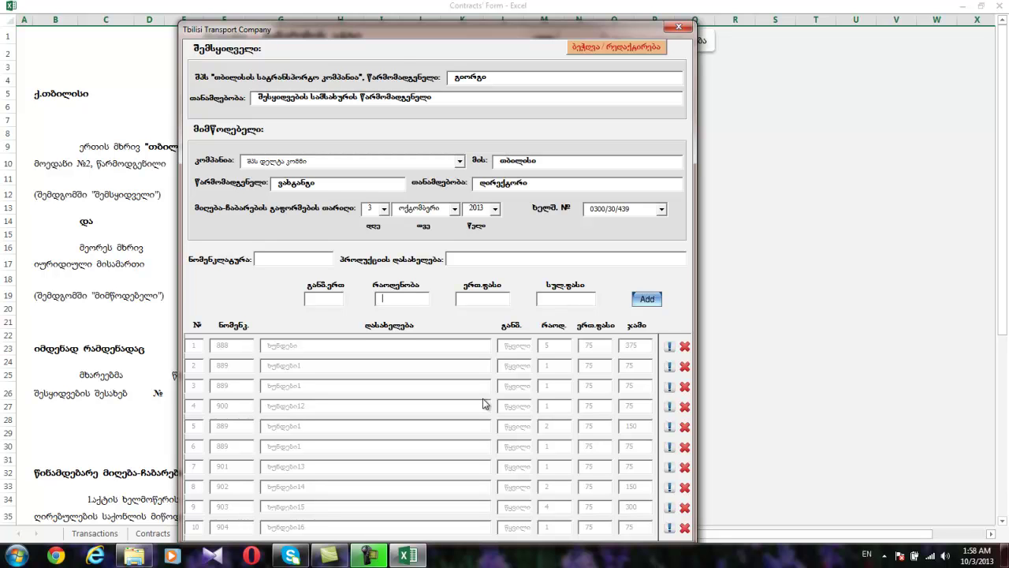
Delete the item 900 row and add item 905 with quantity 1.
left_click(685, 409)
left_click(298, 258)
type("905")
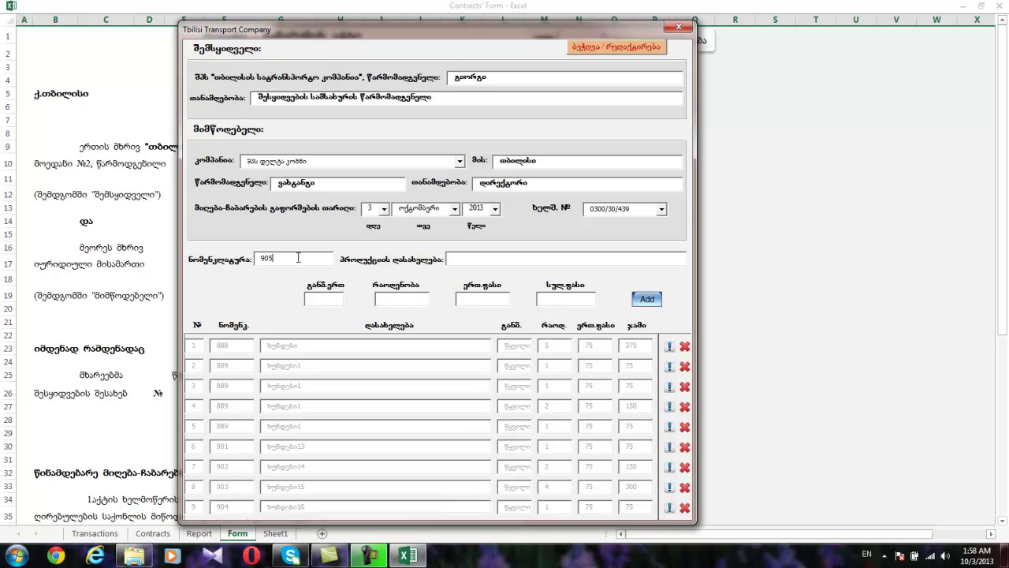
key("Tab")
left_click(413, 303)
type("1")
left_click(647, 304)
Add item 906 with quantity 1 to the list.
left_click(324, 259)
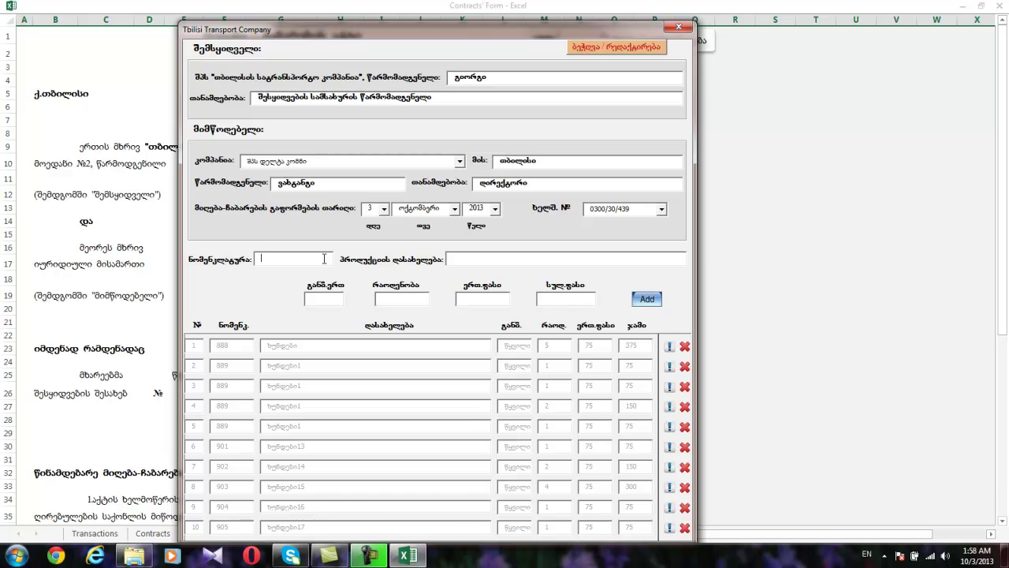
type("906")
key("Tab")
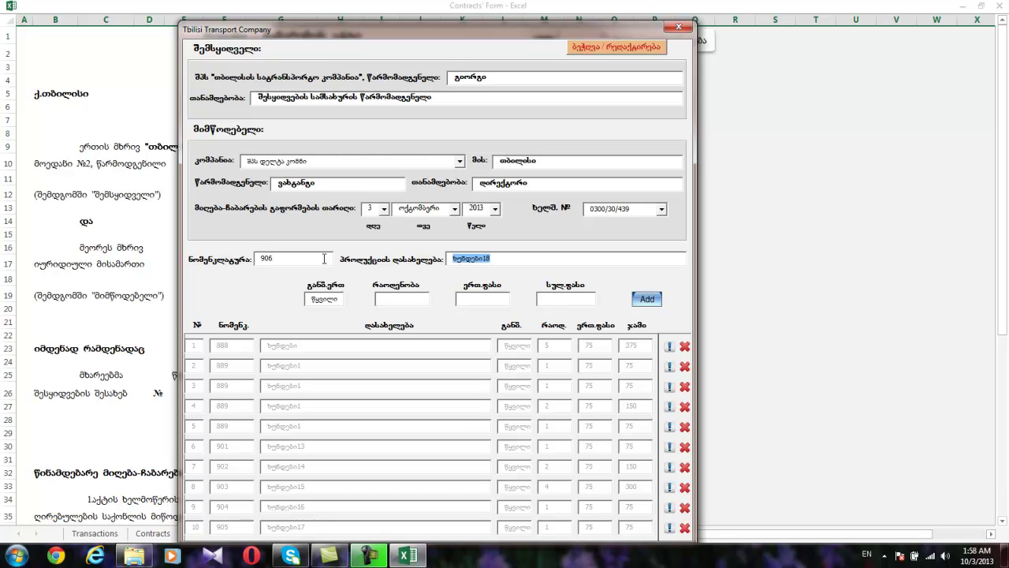
left_click(421, 298)
type("1")
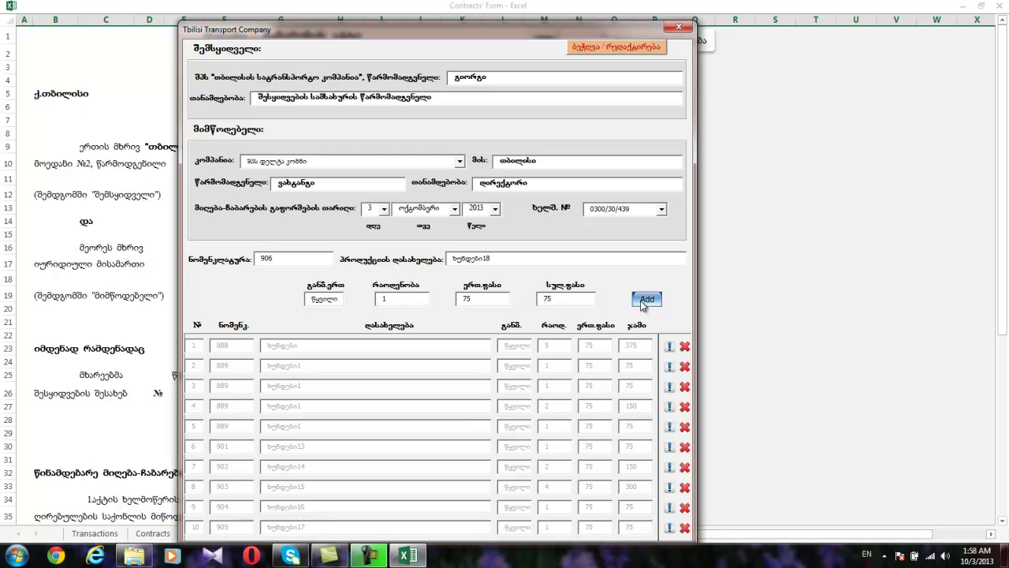
left_click(645, 299)
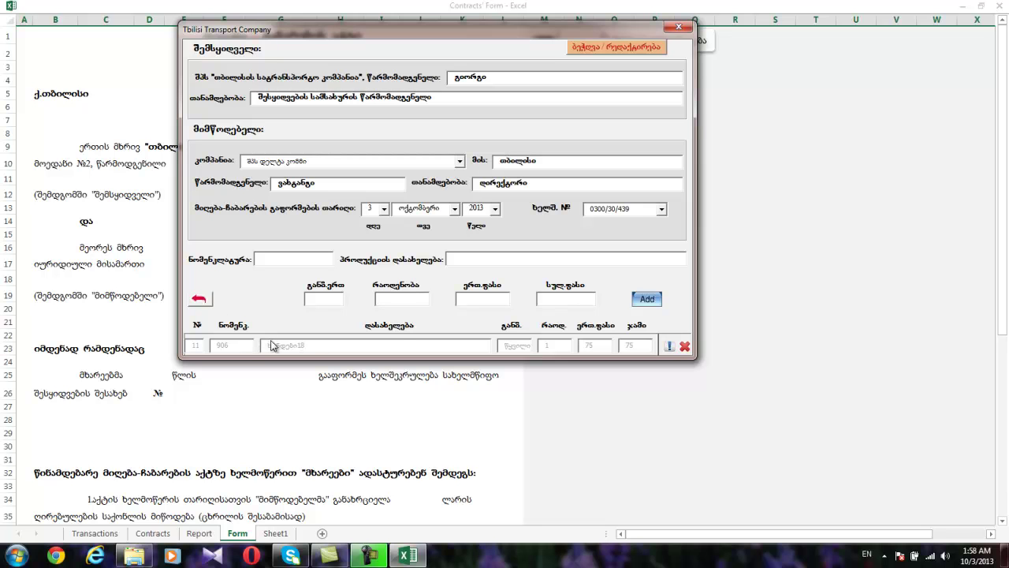
Expand the item list to review all rows, then collapse it to the latest row.
left_click(200, 300)
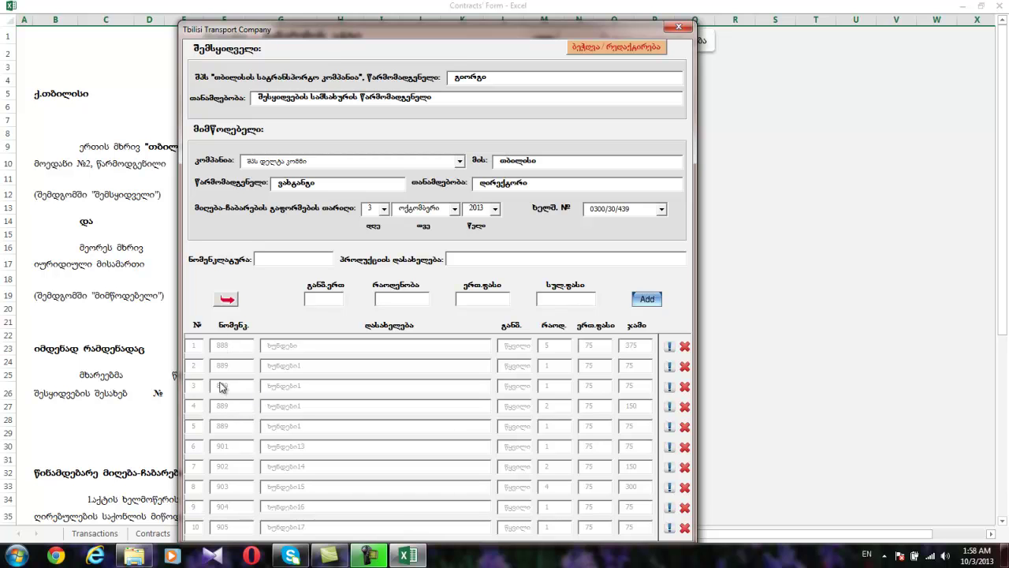
left_click(229, 303)
left_click(228, 301)
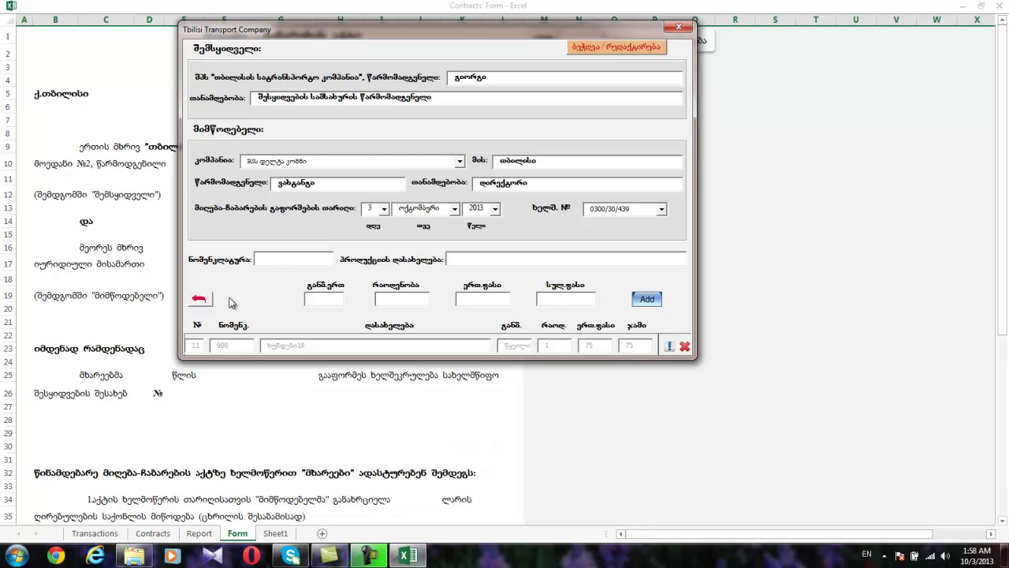
Enter item 907 with quantity 1 and add it to the list.
left_click(276, 262)
type("907")
key("Tab")
left_click(413, 298)
type("1")
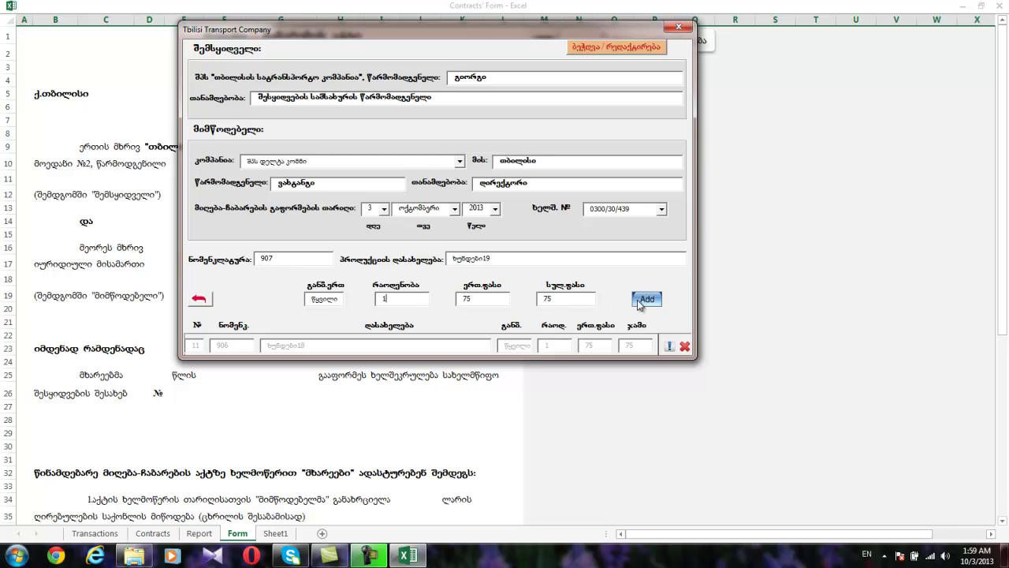
left_click(641, 300)
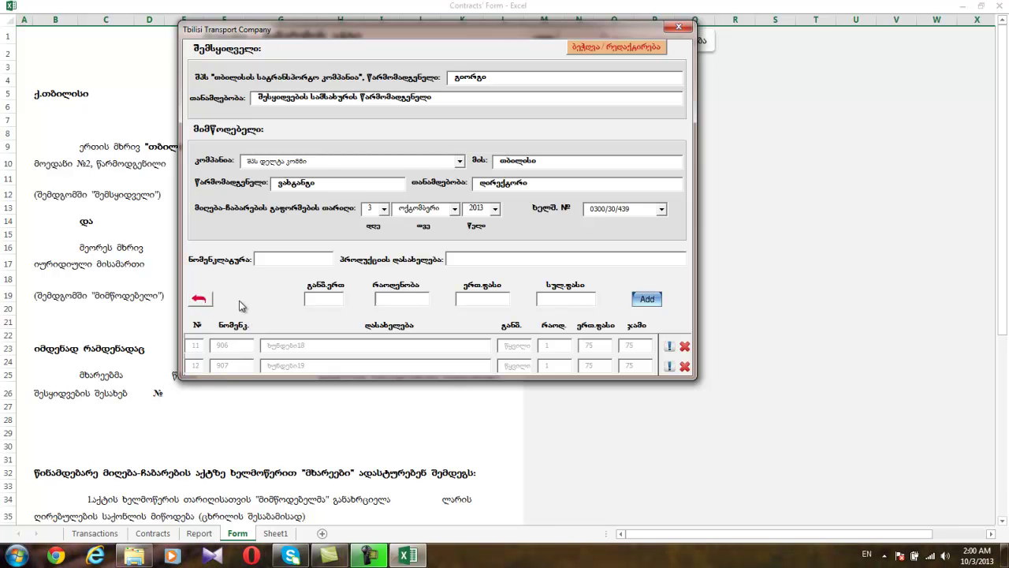
Write the form entries into the delivery act and check its goods table.
left_click(625, 48)
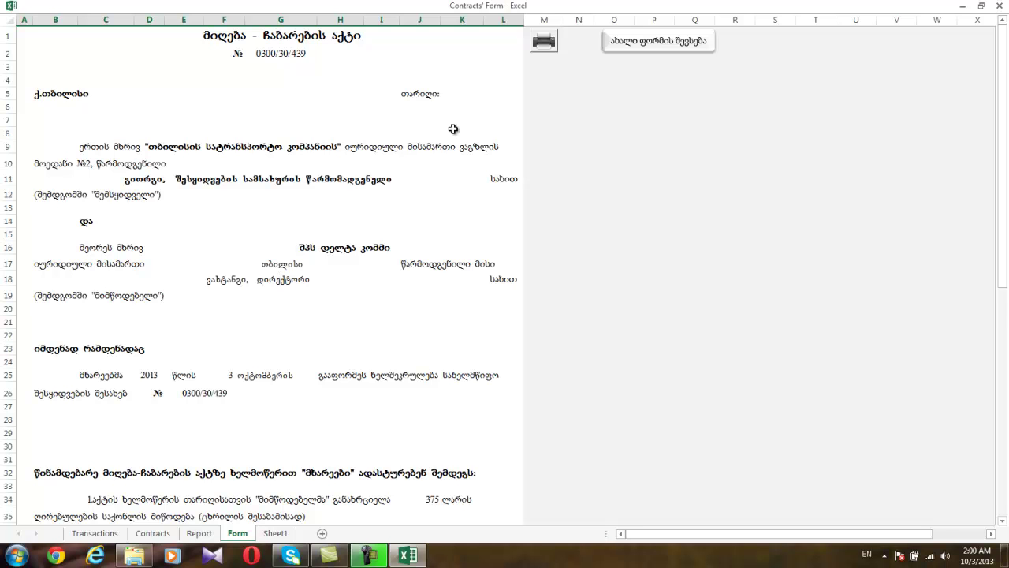
scroll(454, 129, "down", 14)
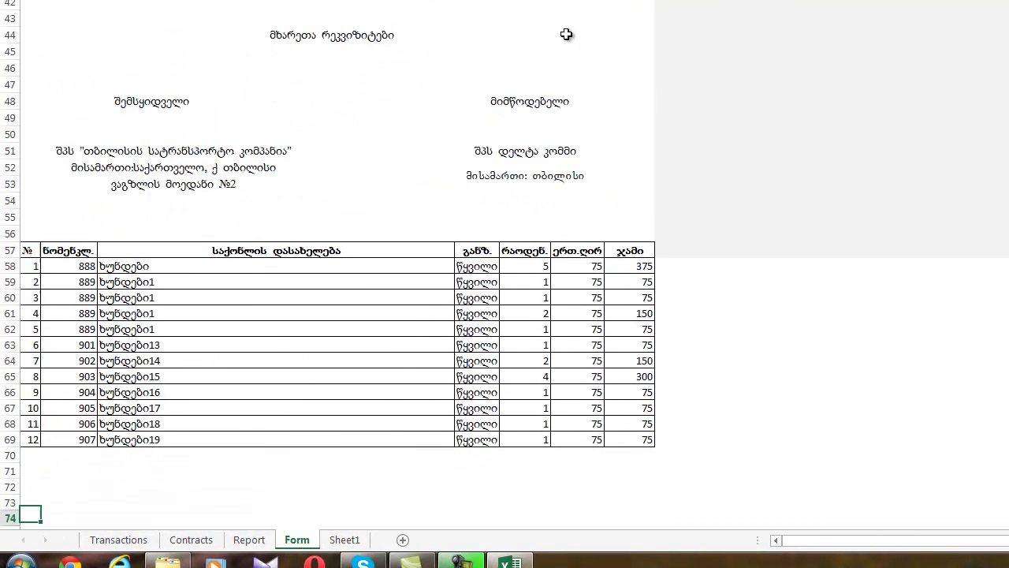
key("Down")
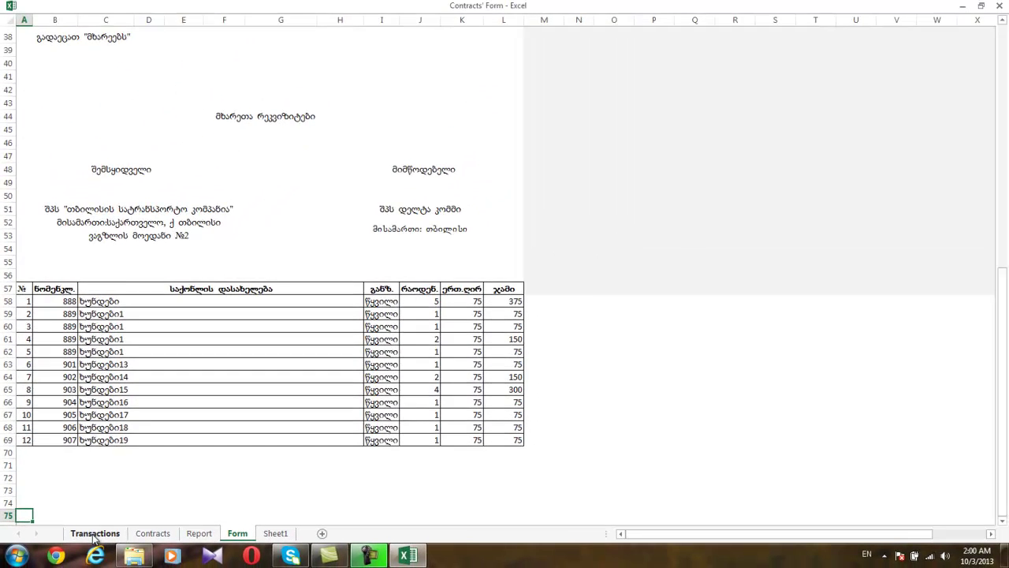
Check the new rows on the Transactions sheet, then return to the Form sheet.
left_click(94, 534)
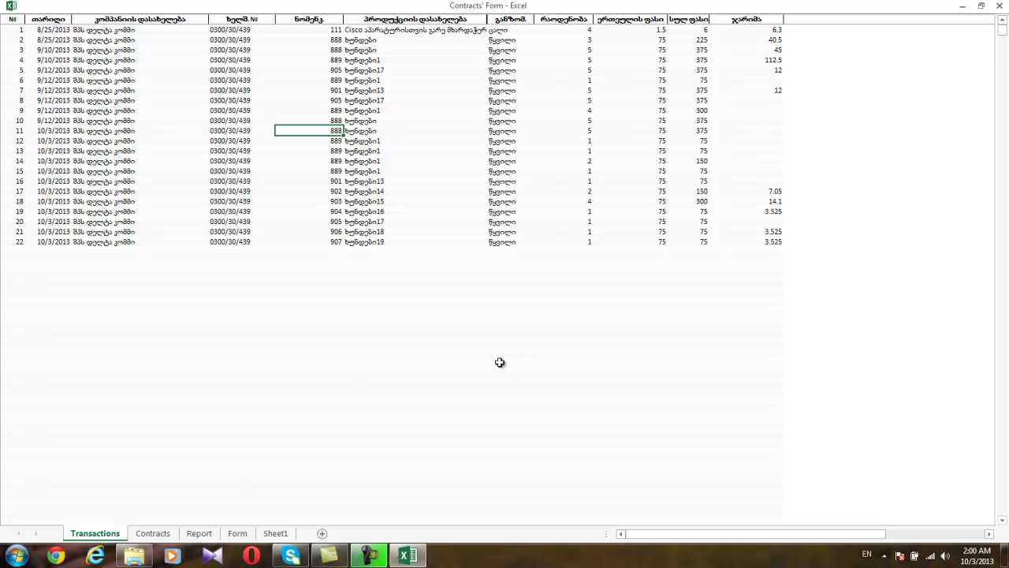
left_click(235, 538)
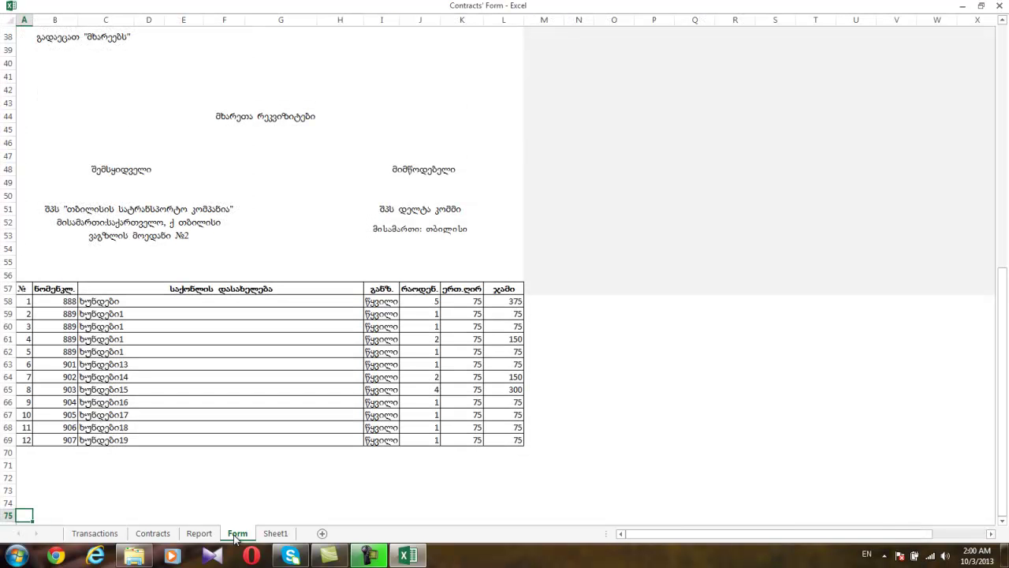
left_click(476, 198)
key("Up")
key("Up")
key("Up")
key("Up")
key("Up")
key("Up")
key("Up")
key("Up")
key("Up")
key("Up")
key("Up")
key("Up")
key("Up")
key("Up")
key("Up")
key("Up")
key("Up")
key("Up")
key("Up")
key("Up")
key("Up")
key("Up")
key("Up")
key("Up")
key("Up")
key("Up")
key("Up")
key("Up")
key("Up")
key("Up")
key("Up")
key("Up")
key("Up")
key("Up")
key("Up")
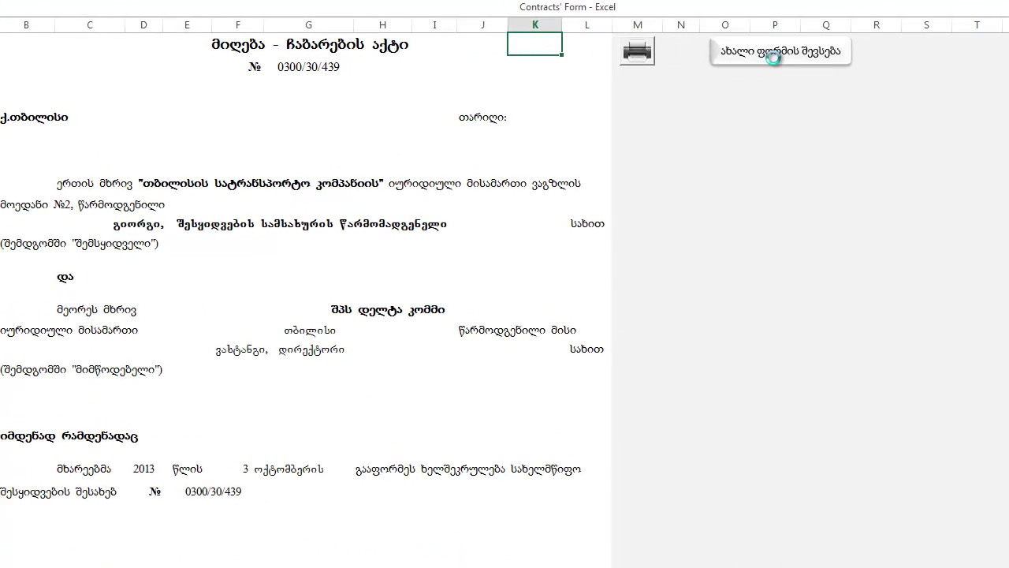
Start a blank delivery act, review the cleared goods table, close the entry window and print.
left_click(775, 62)
left_click(293, 262)
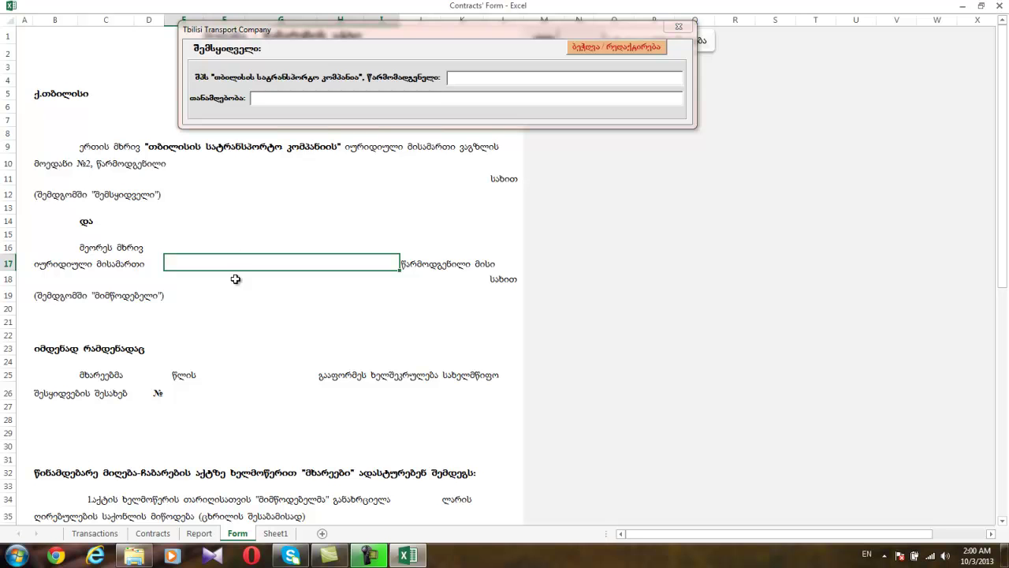
left_click(239, 307)
key("Down")
key("Down")
key("Down")
key("Down")
key("Down")
key("Down")
key("Down")
key("Down")
key("Down")
key("Down")
key("Down")
key("Down")
key("Down")
key("Down")
key("Down")
key("Down")
key("Down")
key("Down")
key("Down")
key("Down")
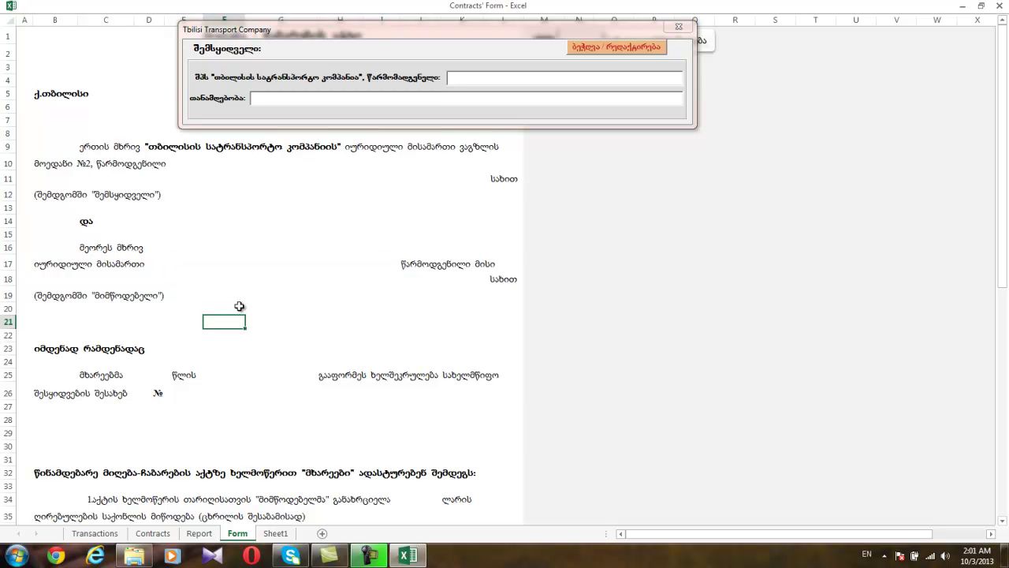
key("Down")
key("Down")
key("Down")
key("Down")
key("Down")
key("Down")
key("Down")
key("Down")
key("Down")
key("Down")
key("Down")
key("Down")
key("Down")
key("Down")
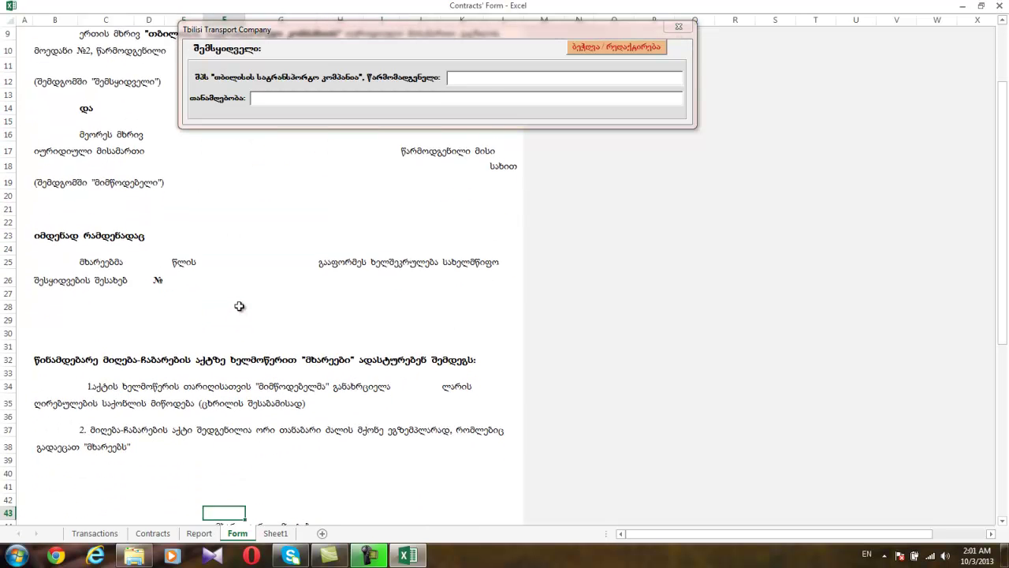
key("Down")
key("Down")
key("Down")
key("Down")
key("Down")
key("Down")
key("Down")
key("Down")
key("Down")
key("Down")
key("Down")
key("Down")
key("Down")
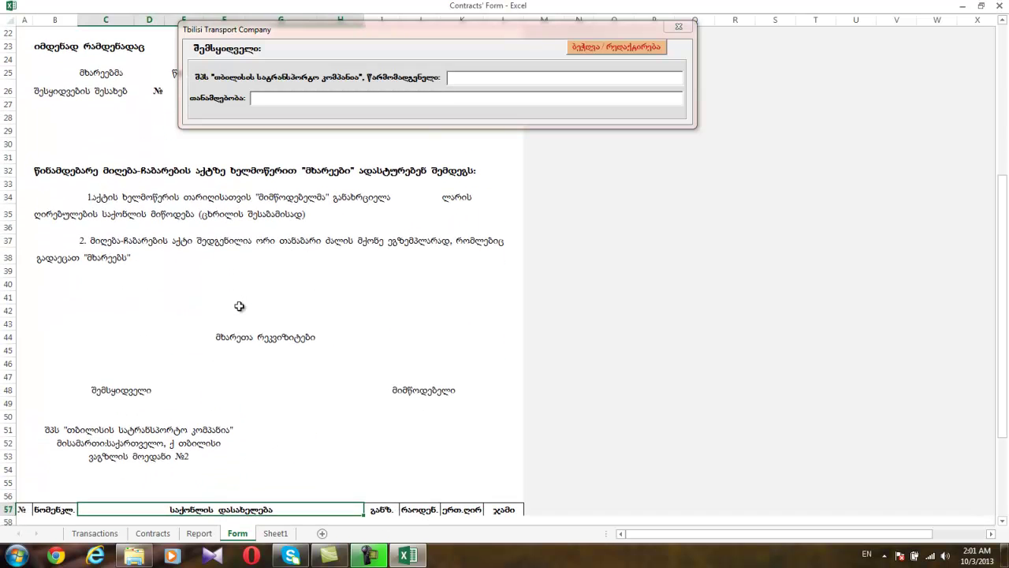
key("Up")
key("Up")
key("Up")
key("Up")
key("Up")
key("Up")
key("Up")
key("Up")
key("Up")
key("Up")
key("Up")
key("Up")
key("Up")
key("Up")
key("Up")
key("Up")
key("Up")
key("Up")
key("Up")
key("Up")
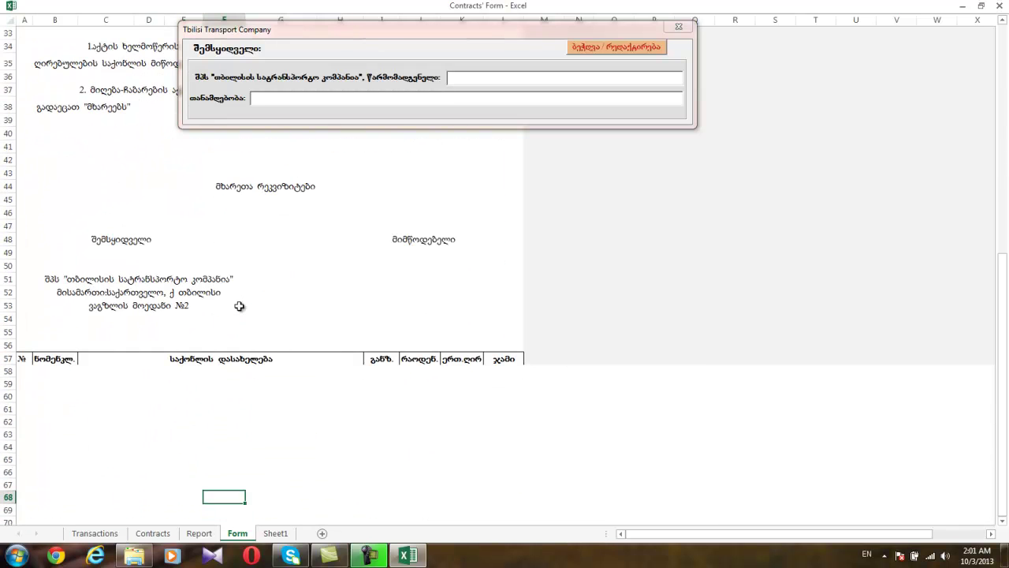
key("Up")
key("Up")
key("Up")
key("Up")
key("Up")
key("Up")
key("Up")
key("Up")
key("Up")
key("Up")
key("Up")
key("Up")
key("Up")
key("Up")
key("Up")
key("Up")
key("Up")
key("Up")
key("Up")
key("Up")
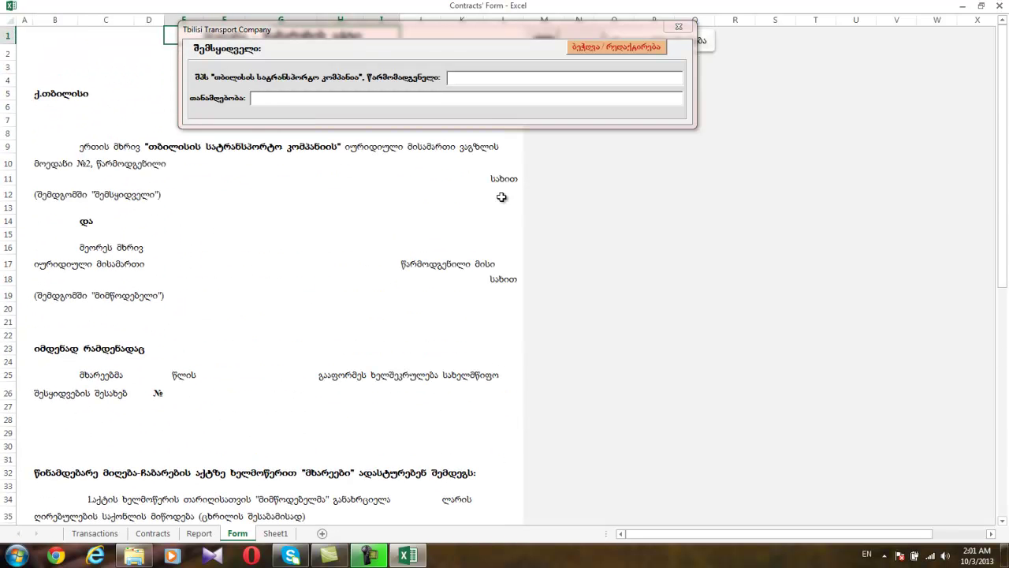
left_click(677, 28)
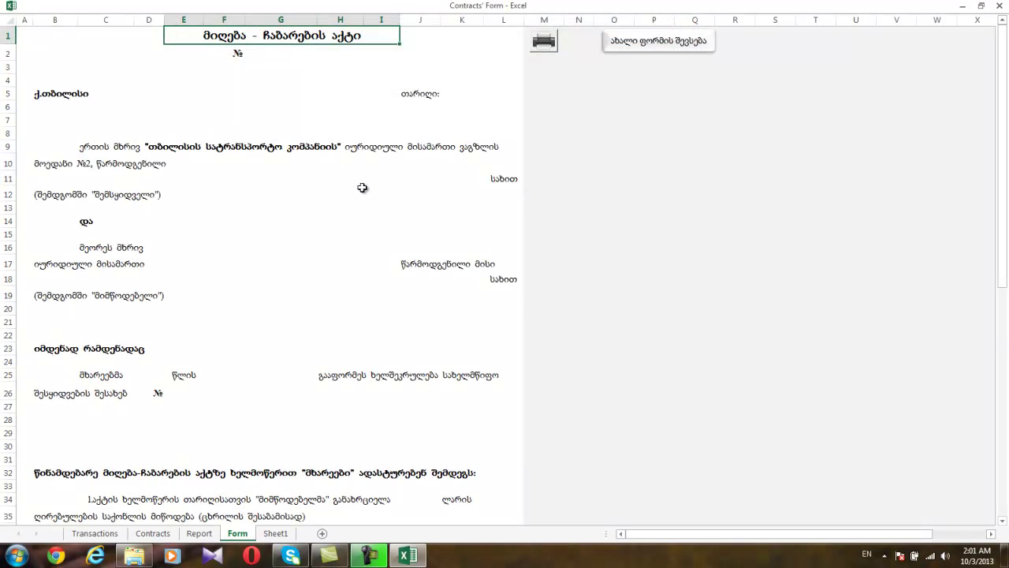
left_click(545, 44)
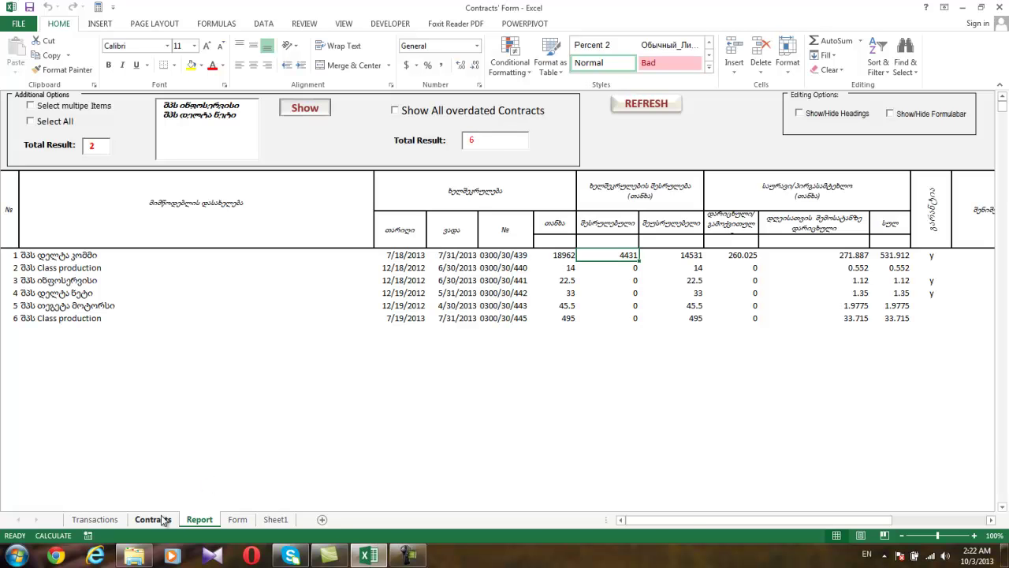
left_click(161, 521)
left_click(163, 521)
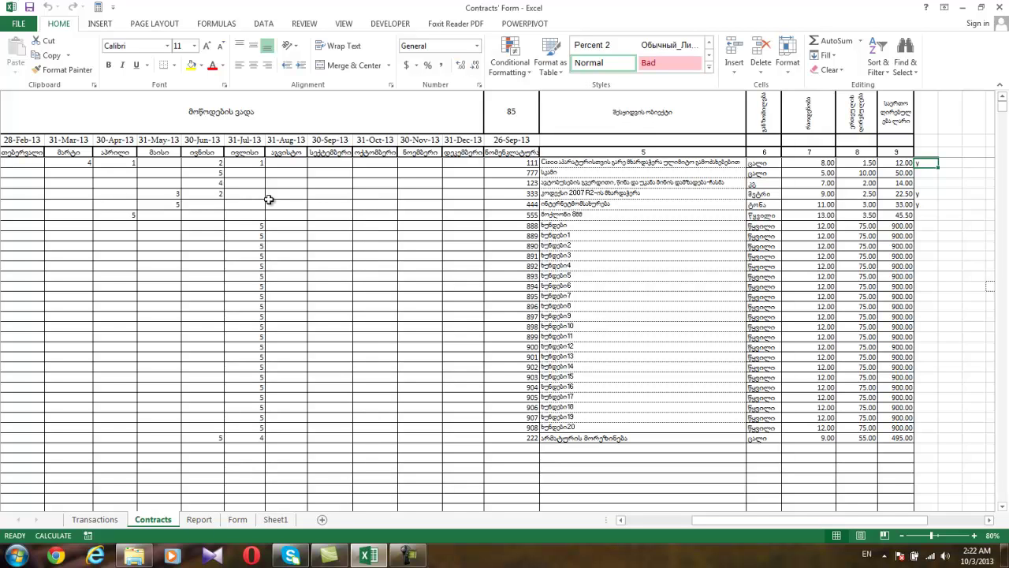
left_click(200, 524)
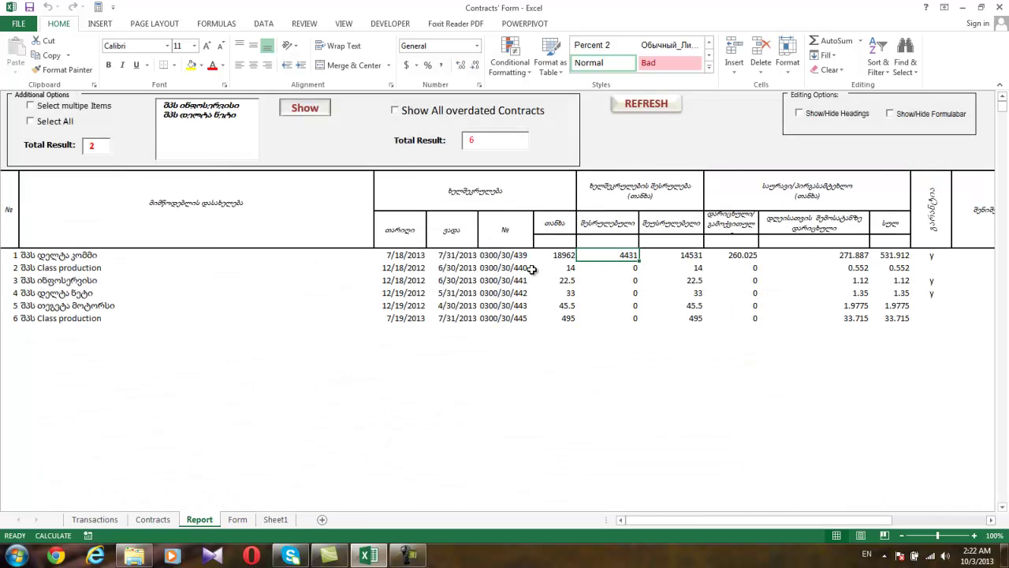
left_click(555, 255)
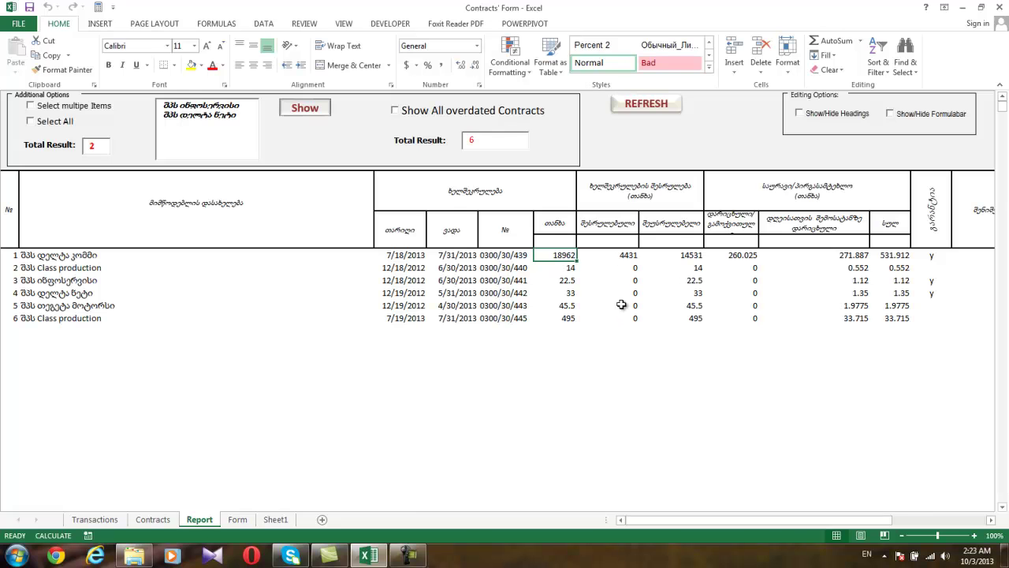
left_click(620, 255)
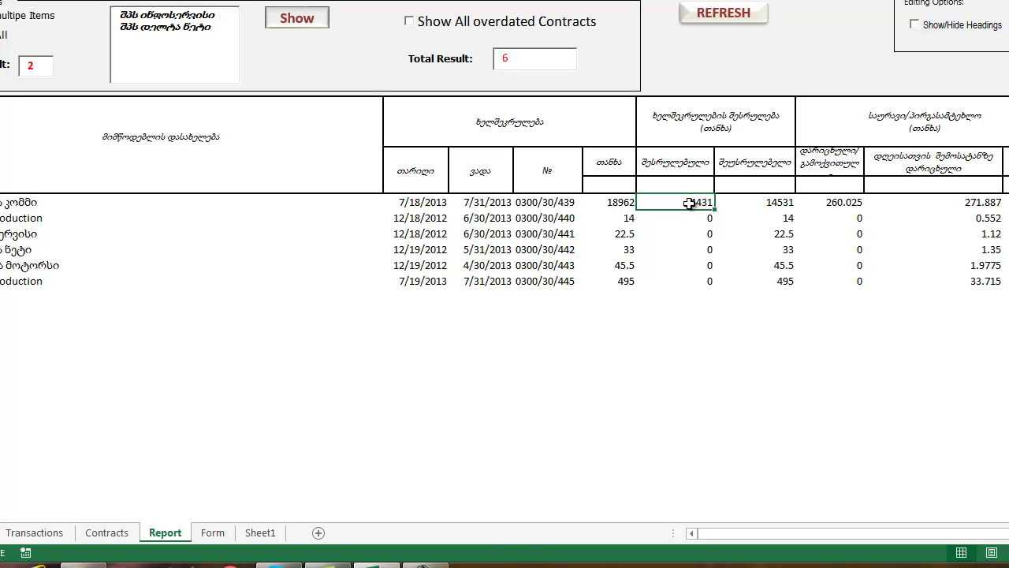
left_click(63, 532)
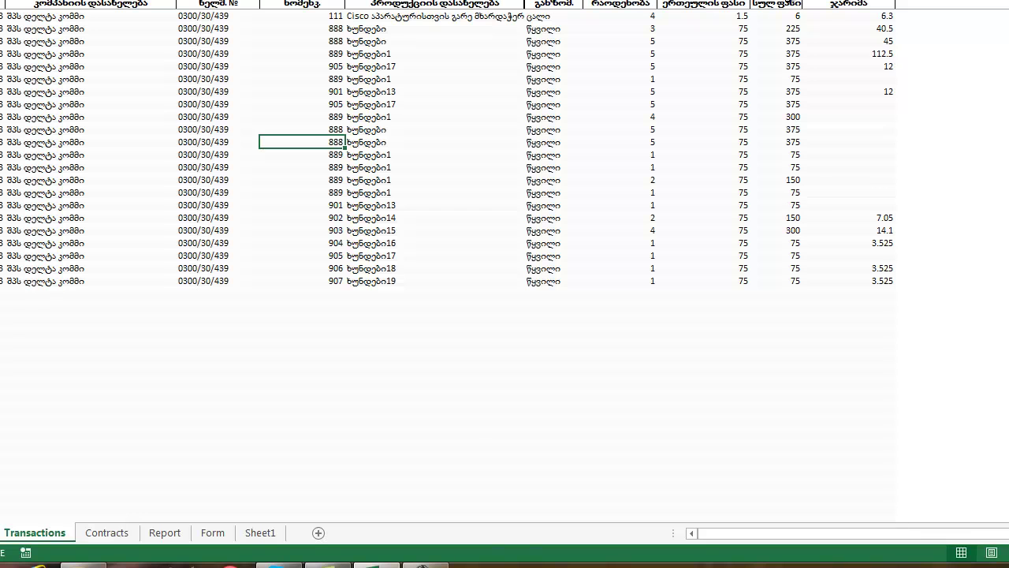
left_click(165, 533)
left_click(766, 202)
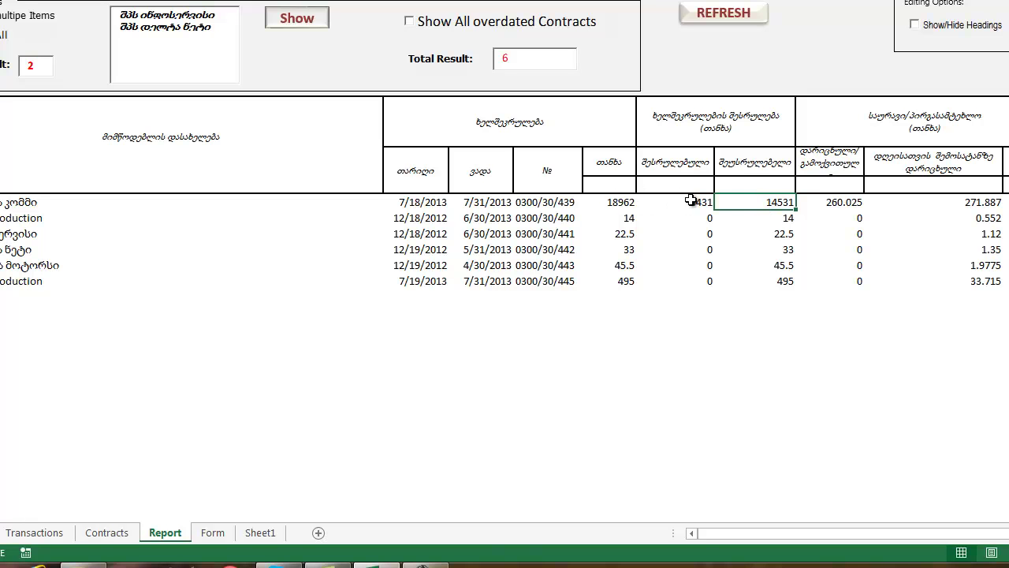
left_click(833, 202)
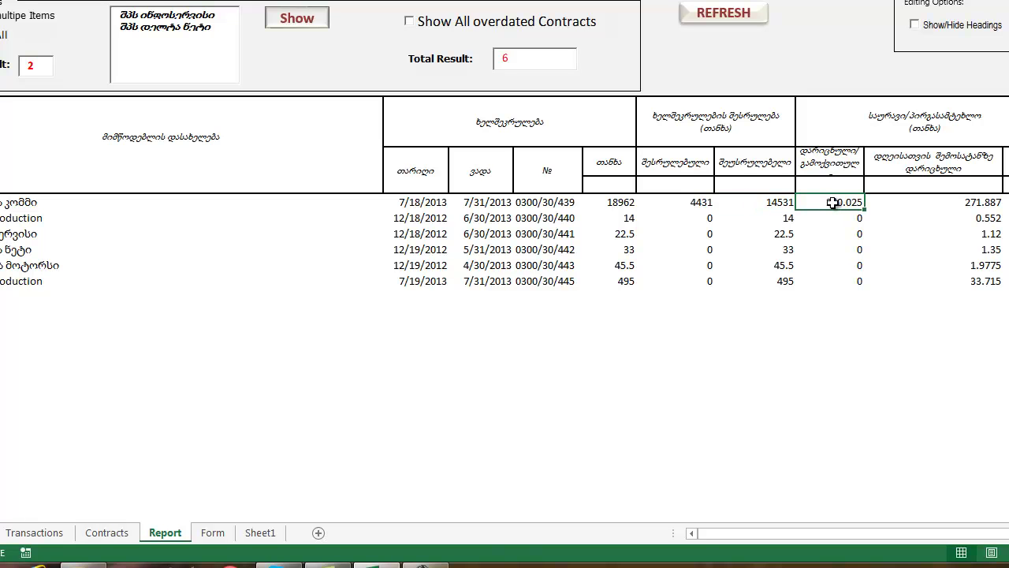
left_click(60, 530)
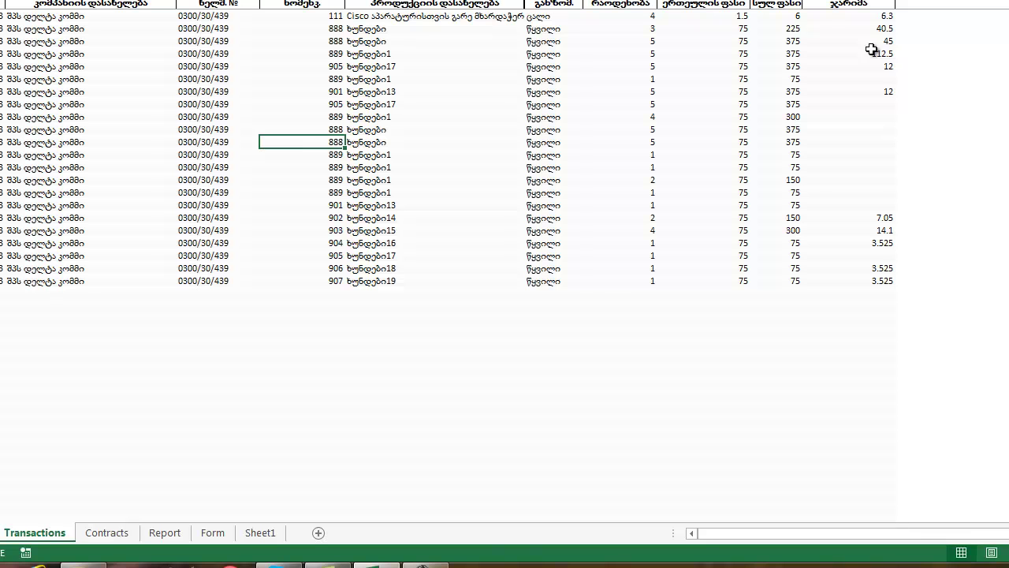
left_click(165, 533)
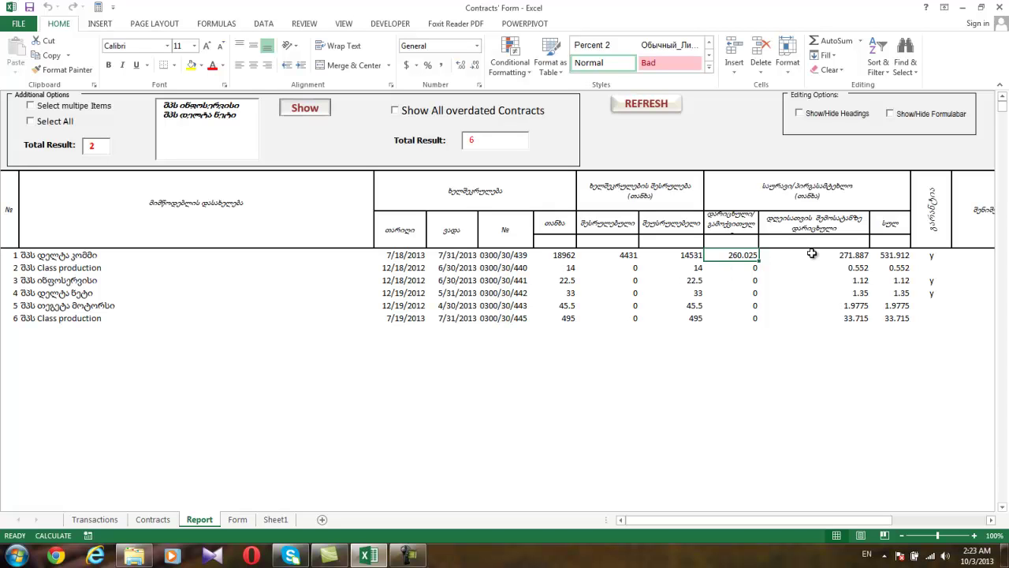
left_click(813, 253)
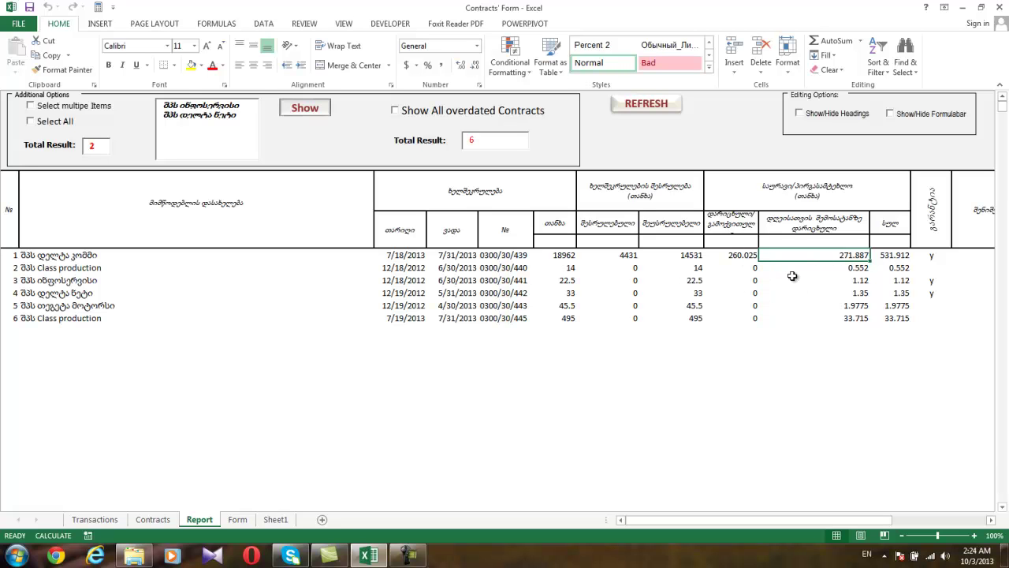
left_click(932, 258)
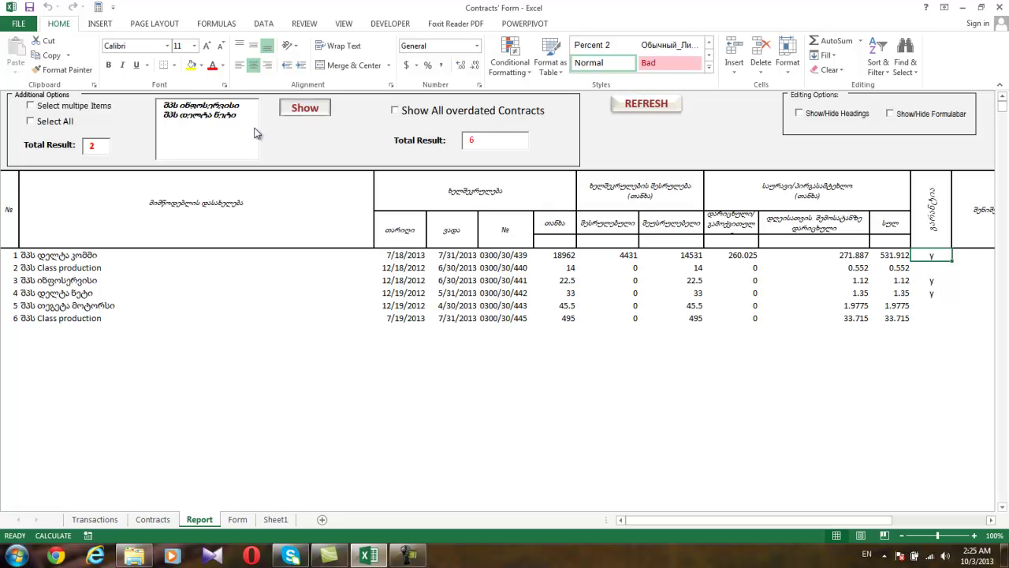
Filter the Report by one supplier, then switch between the two suppliers in the list.
left_click(213, 105)
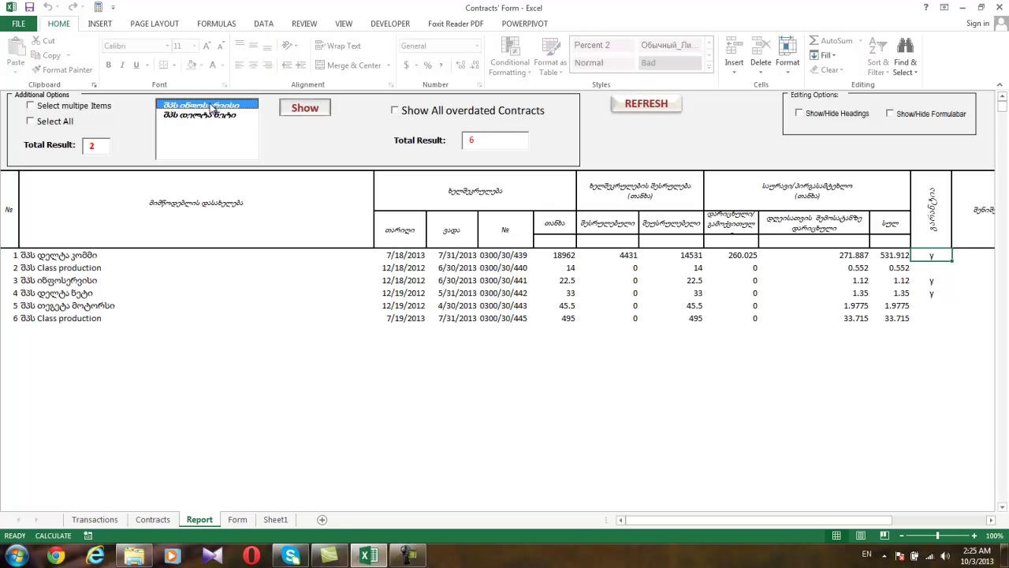
left_click(303, 115)
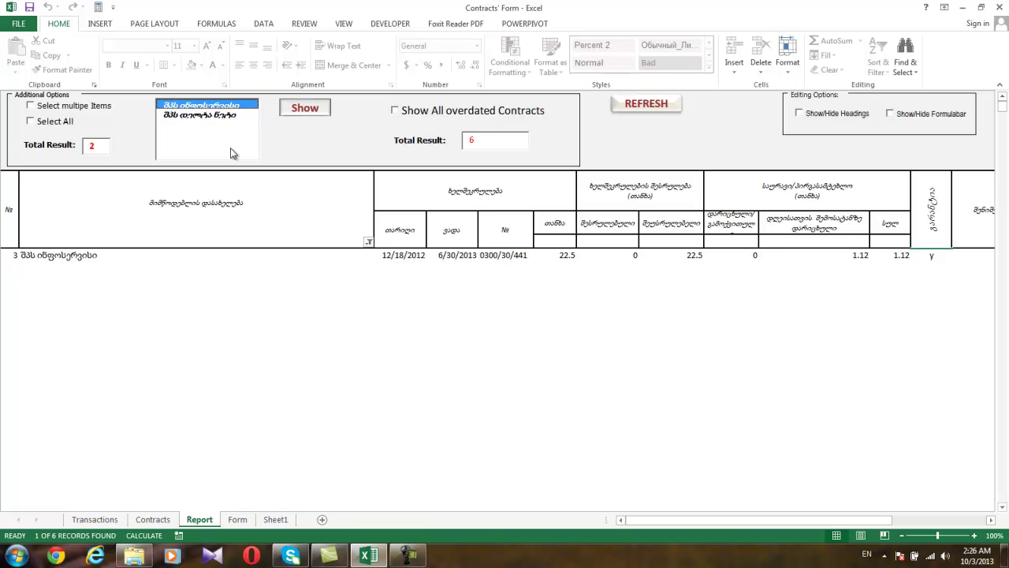
left_click(200, 116)
left_click(207, 105)
left_click(203, 115)
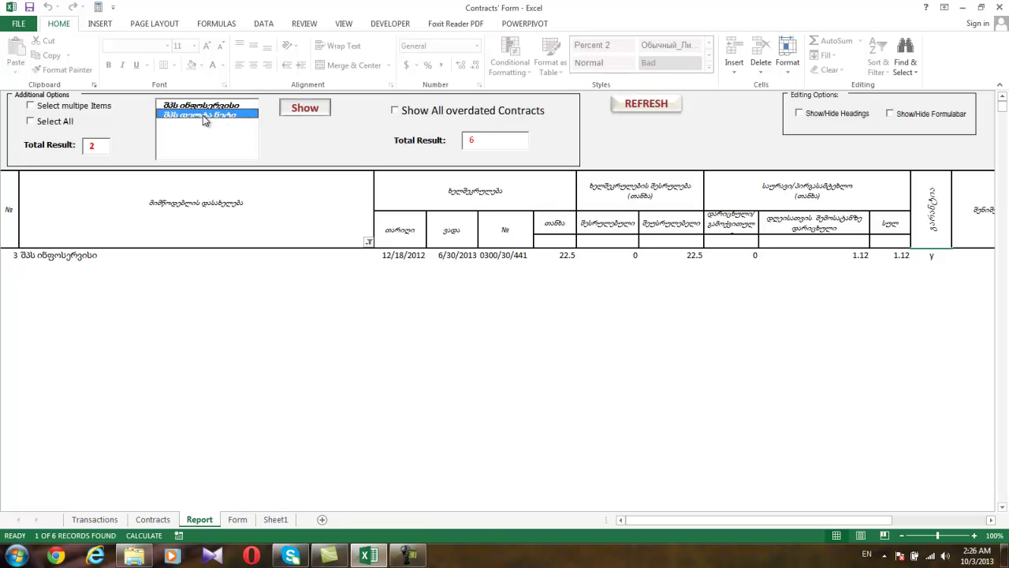
left_click(205, 106)
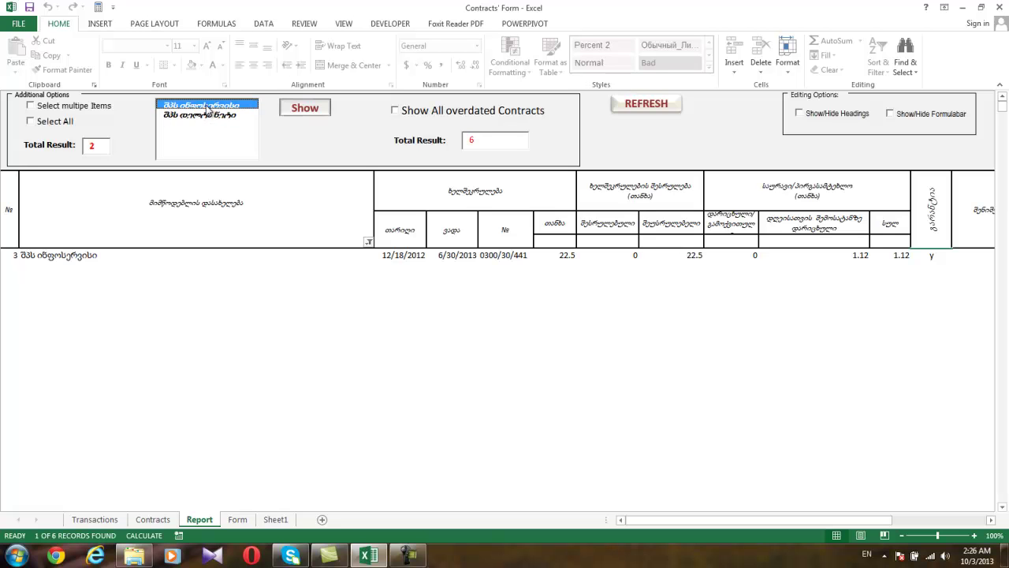
left_click(203, 116)
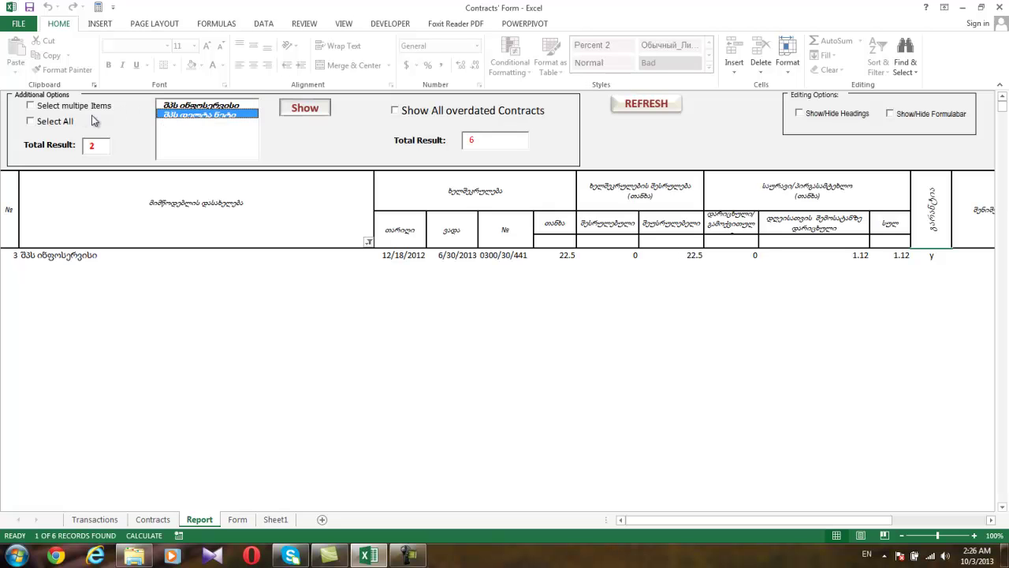
Enable multi-select, show contracts for both contractors, then turn multi-select off again.
left_click(31, 106)
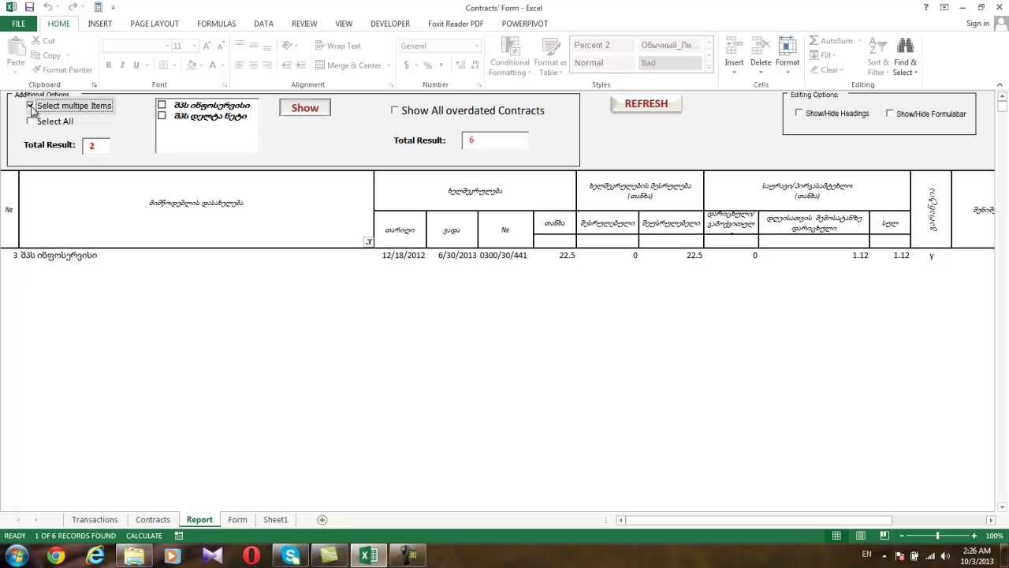
left_click(162, 106)
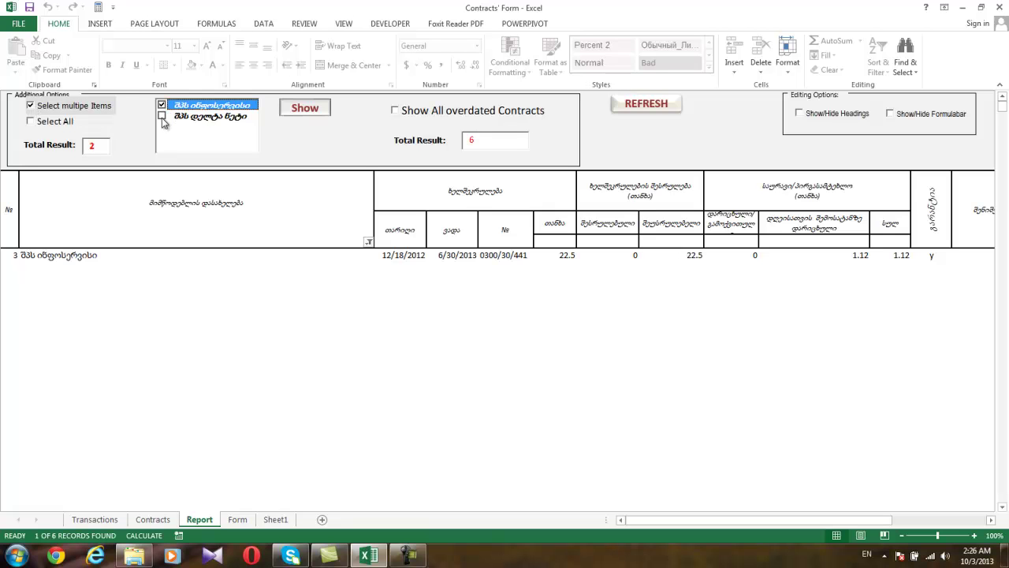
left_click(162, 115)
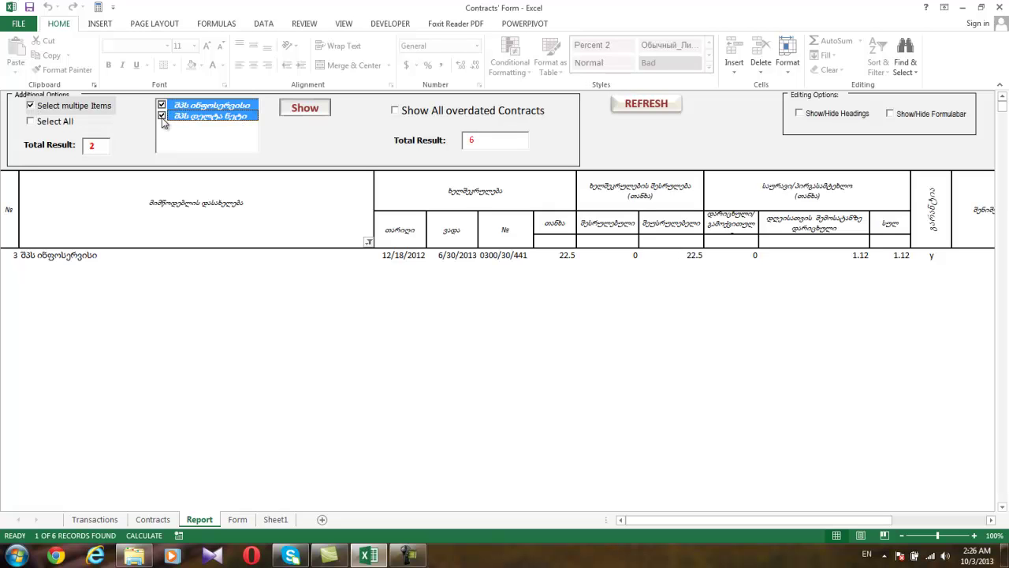
left_click(305, 111)
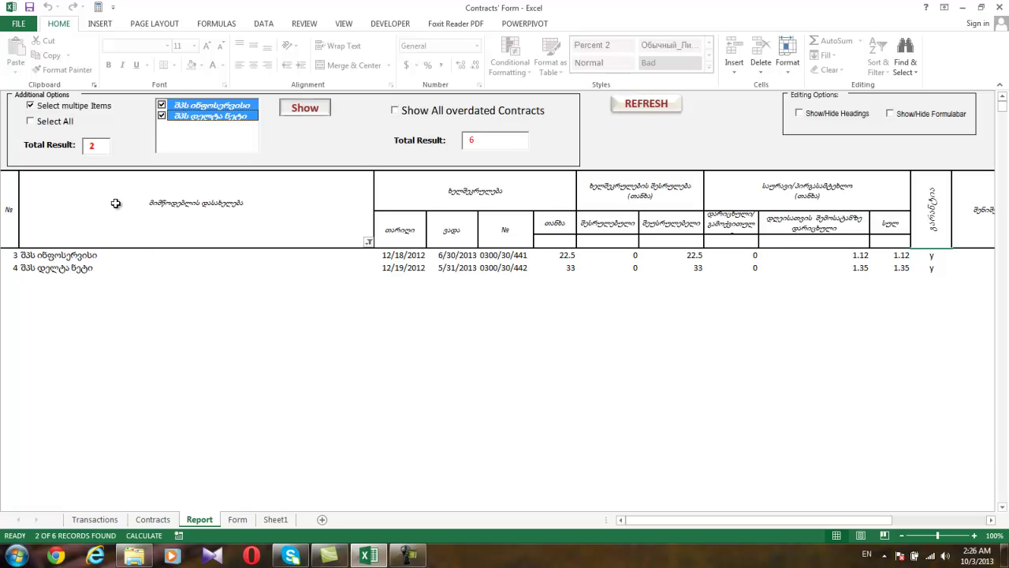
left_click(32, 106)
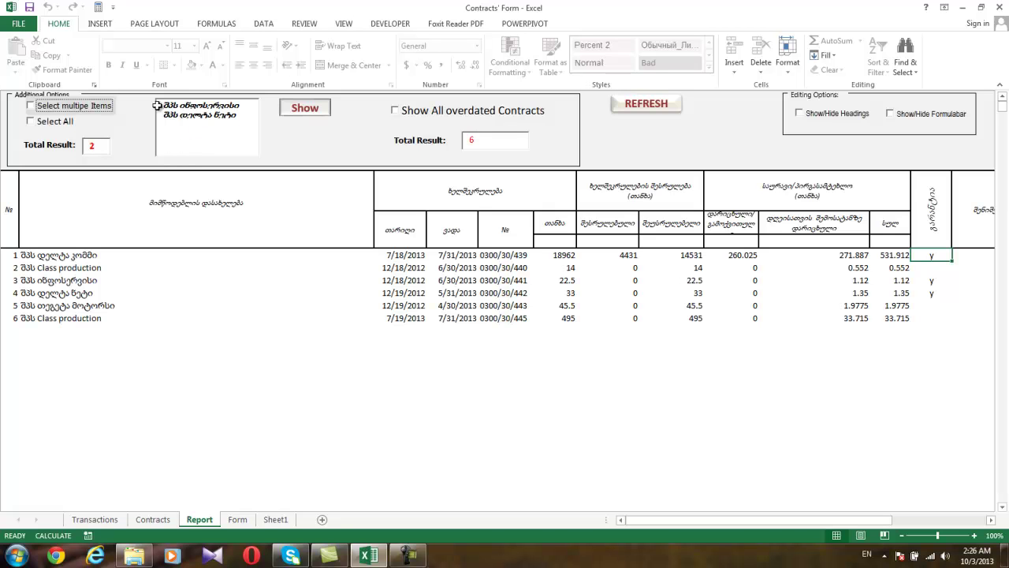
Filter to all contractors with Select All, then untick it and show all overdue contracts.
left_click(30, 121)
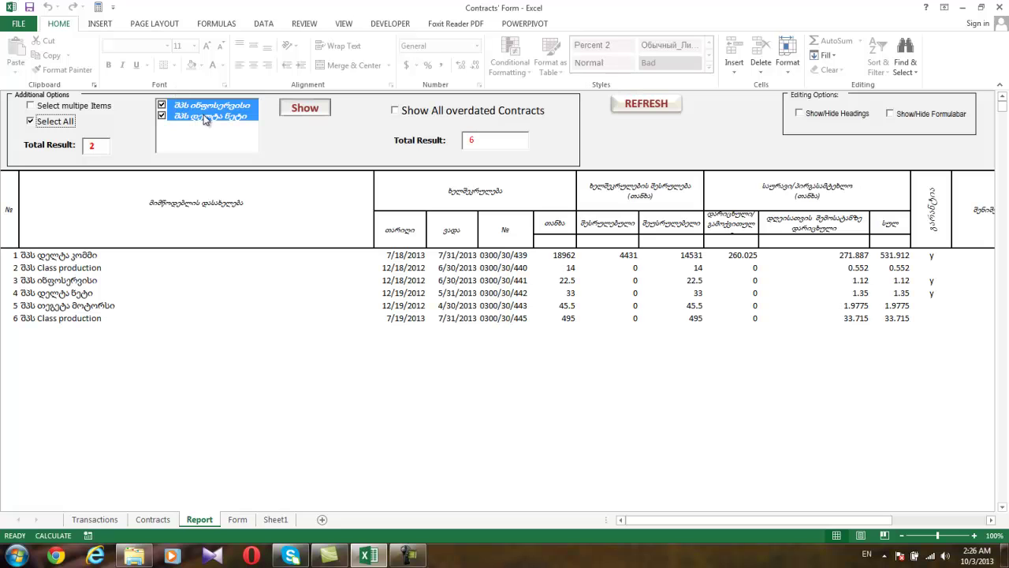
left_click(300, 115)
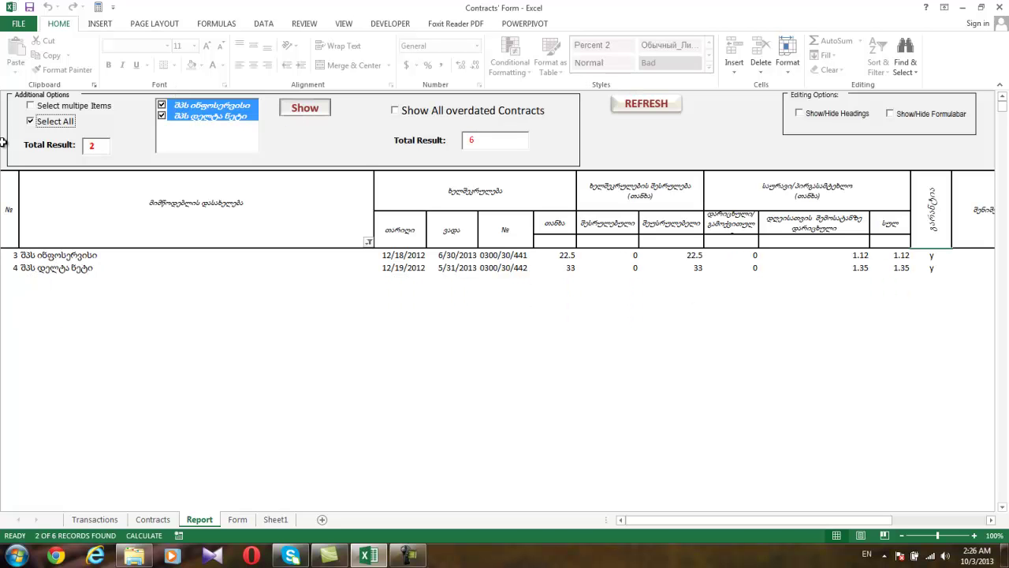
left_click(30, 122)
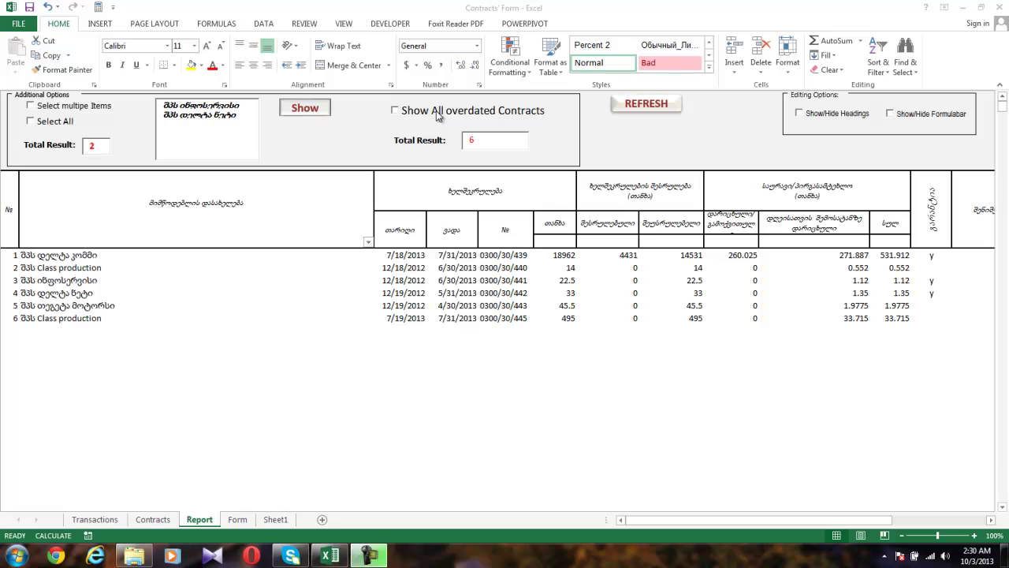
left_click(396, 111)
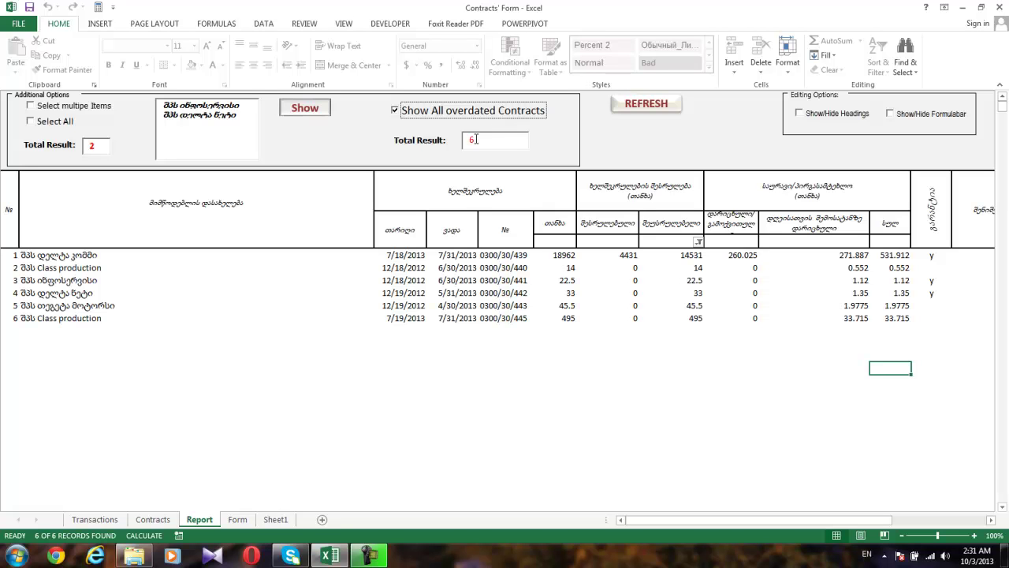
Toggle the sheet headings on and off, then show and hide the ribbon and formula bar.
left_click(801, 115)
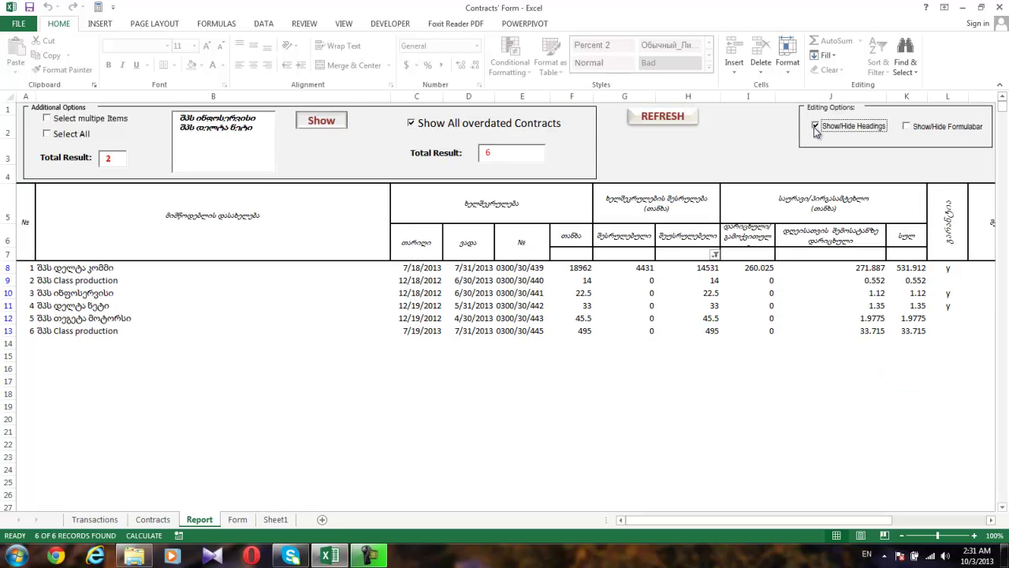
left_click(816, 126)
left_click(800, 115)
left_click(816, 126)
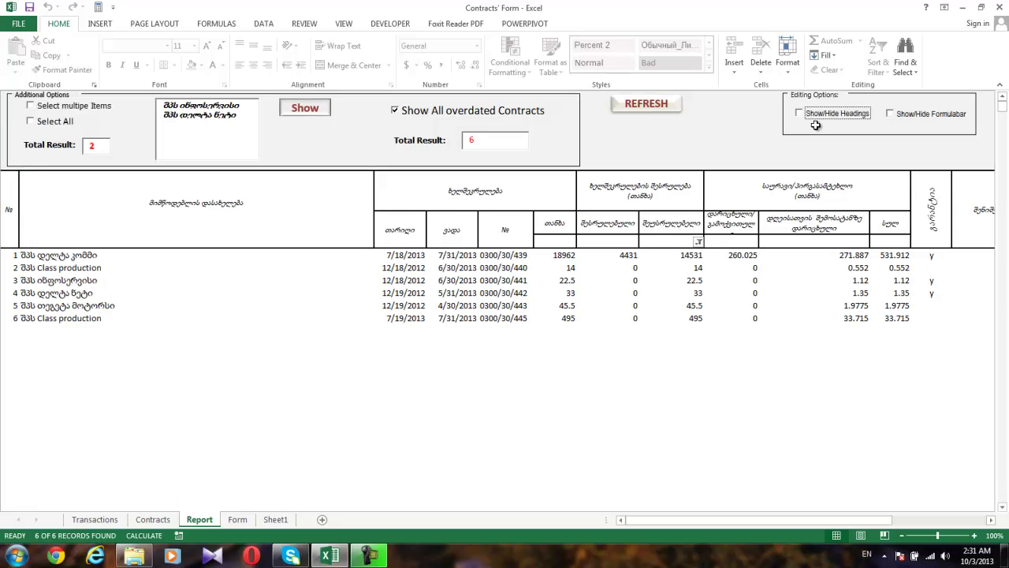
left_click(890, 115)
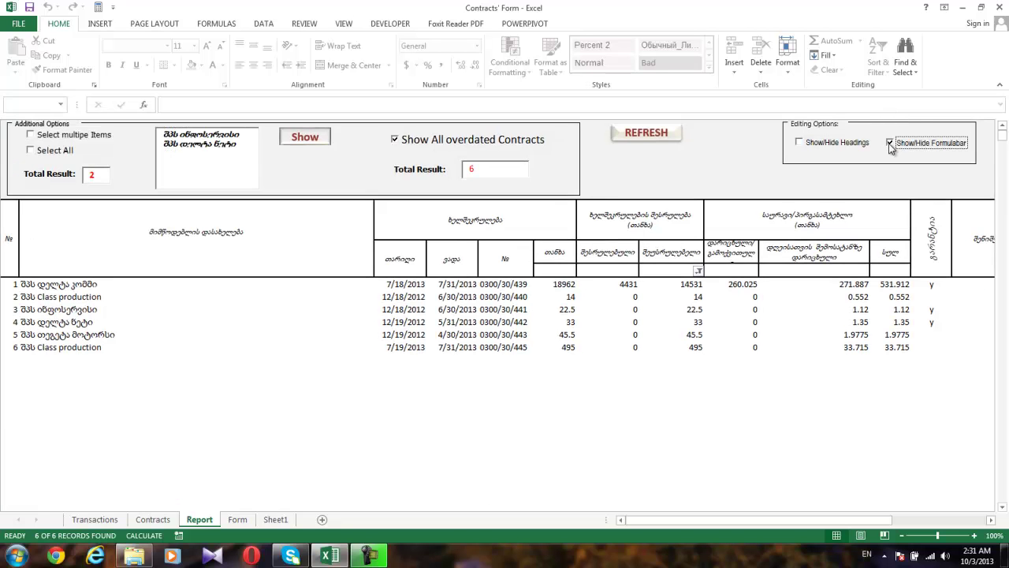
left_click(890, 144)
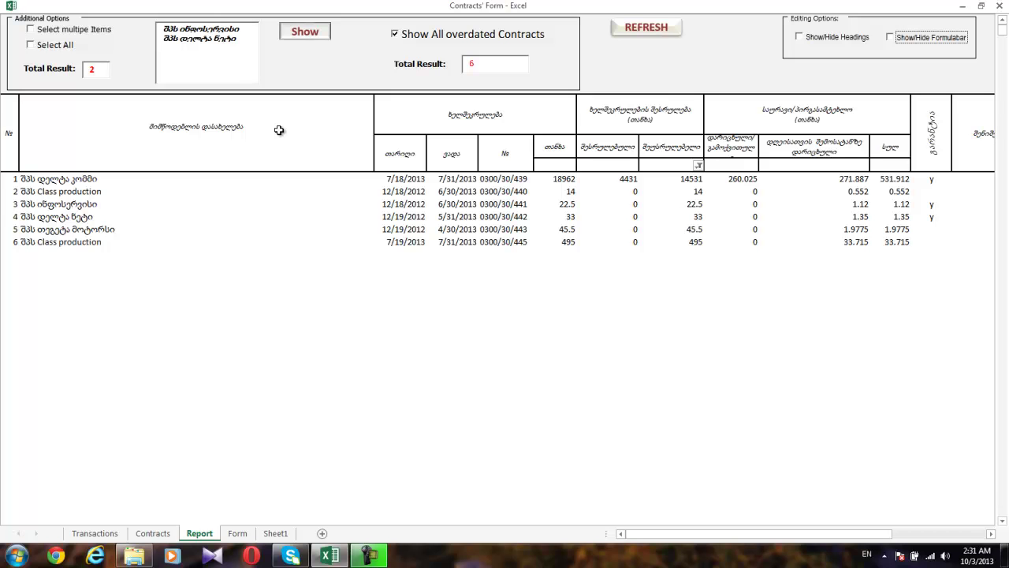
left_click(890, 38)
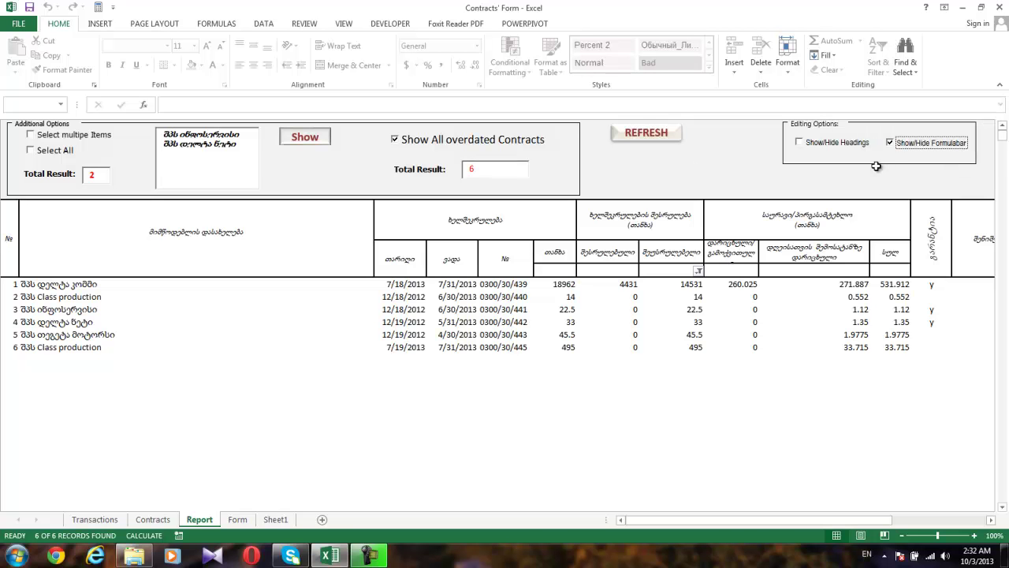
left_click(890, 143)
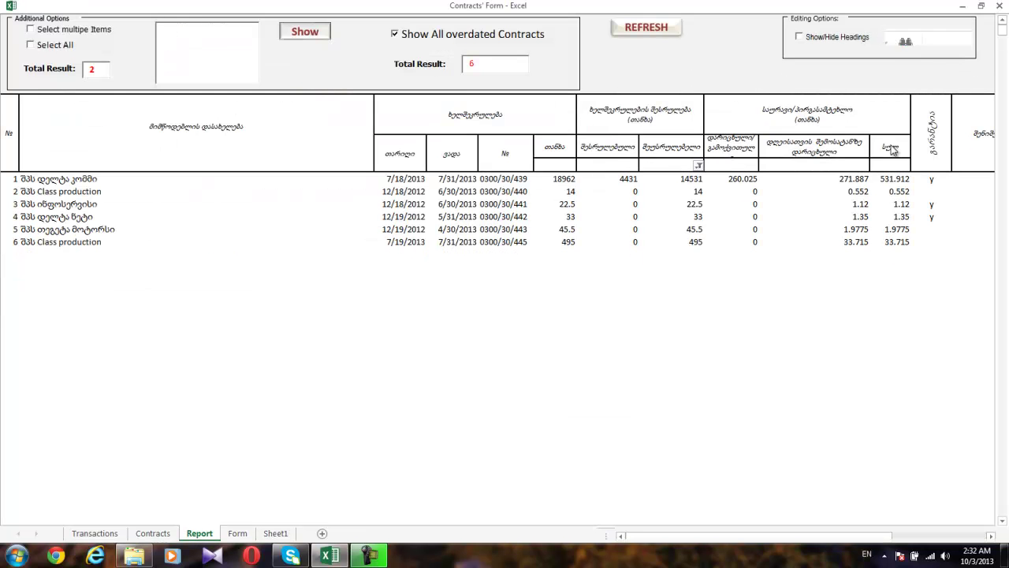
Set J10 and J9 to 0, hide the formula bar, and turn off the overdue-only view.
left_click(854, 192)
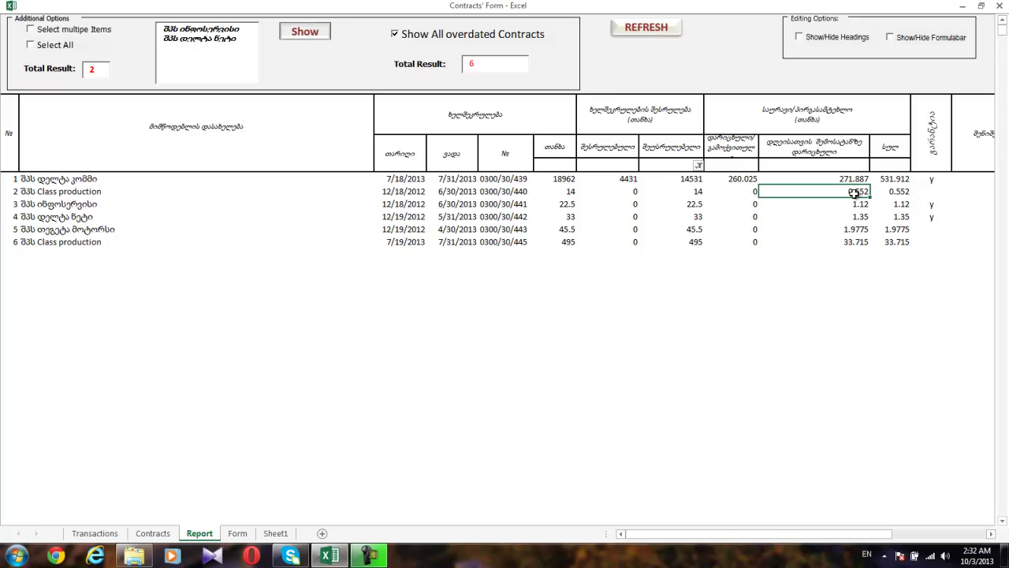
left_click(859, 205)
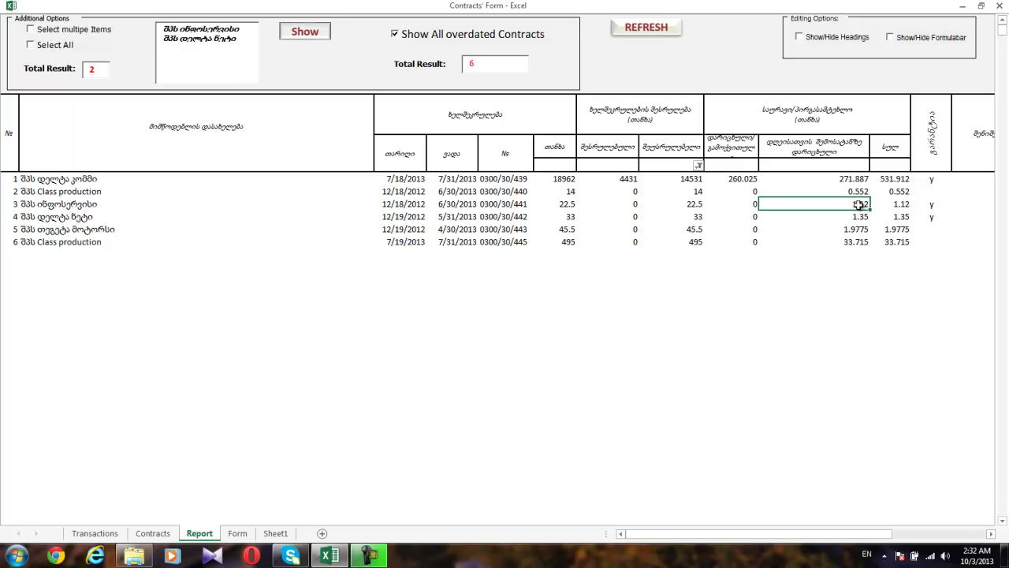
left_click(892, 38)
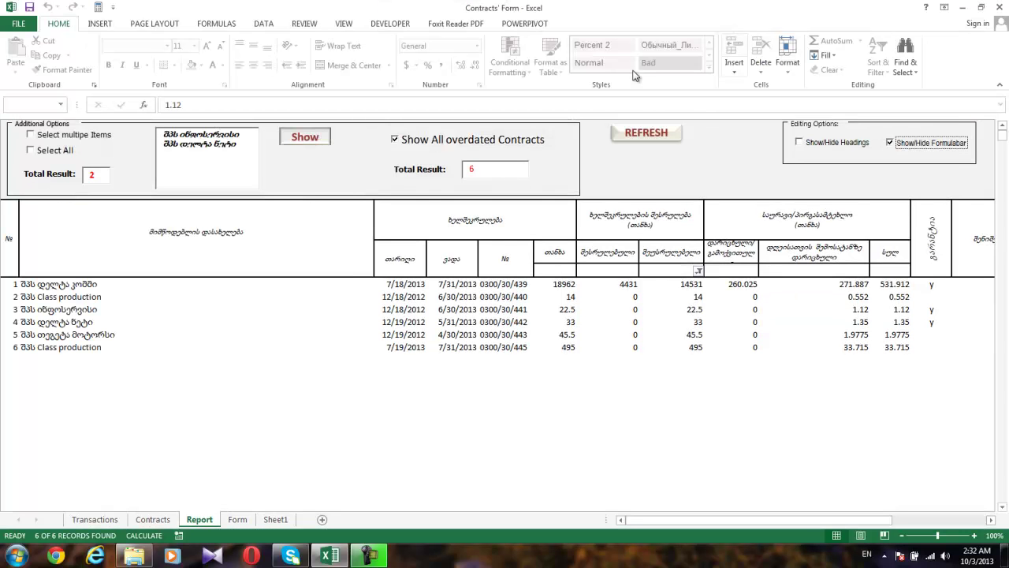
left_click(851, 309)
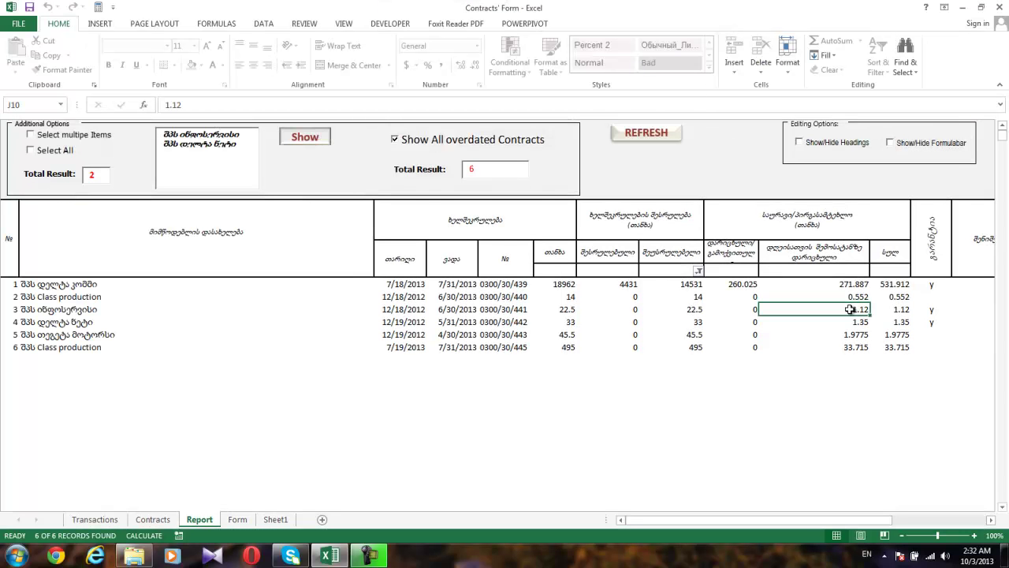
type("0")
key("Up")
type("0")
left_click(823, 399)
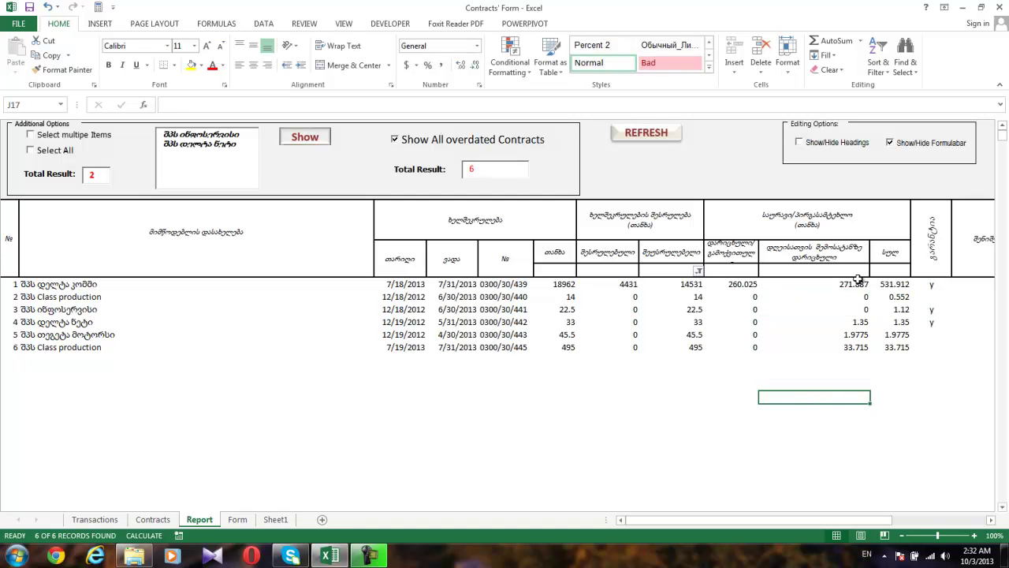
left_click(891, 143)
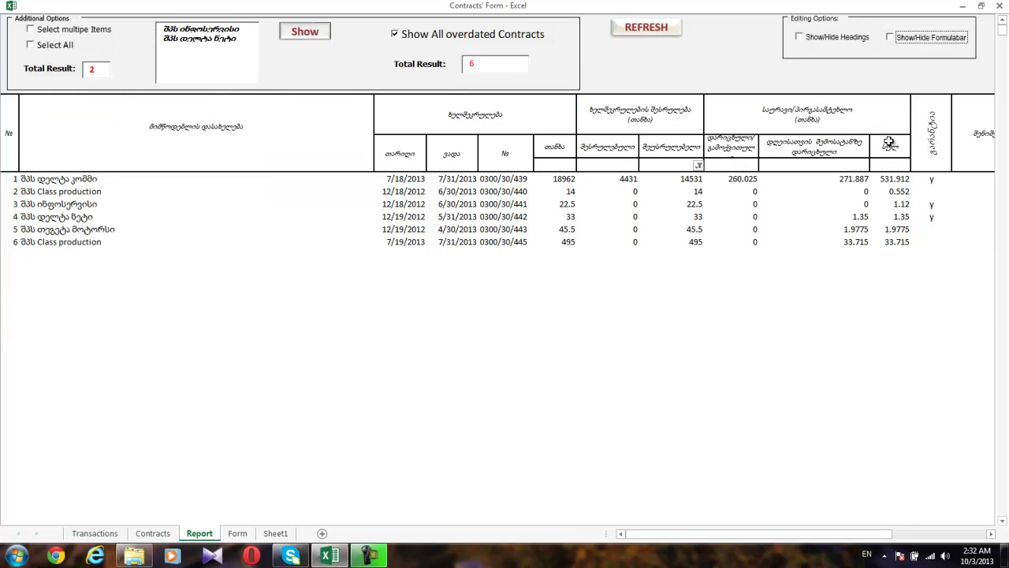
left_click(395, 35)
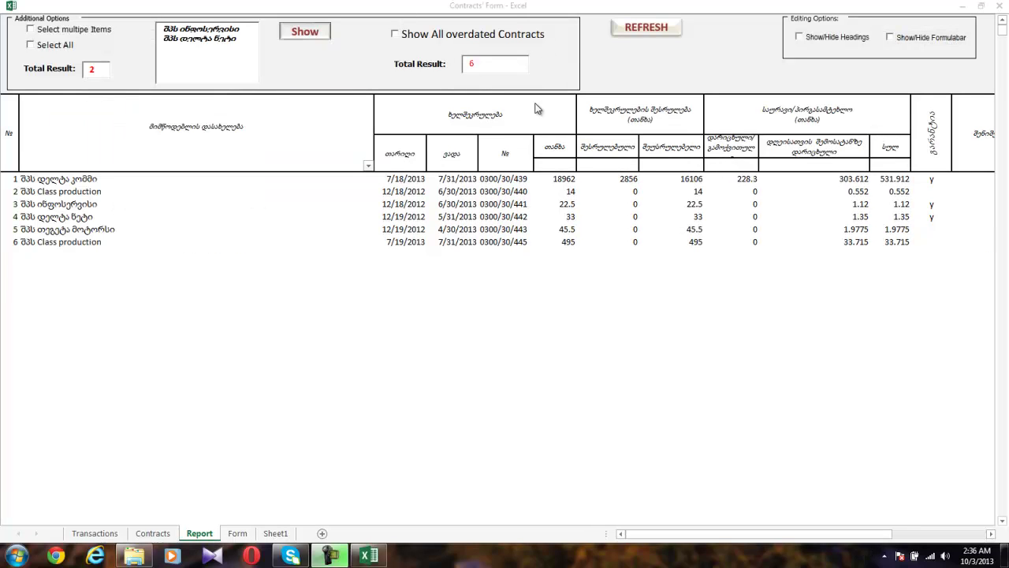
Close the workbook without saving and reopen Contracts' Form from Explorer.
left_click(999, 5)
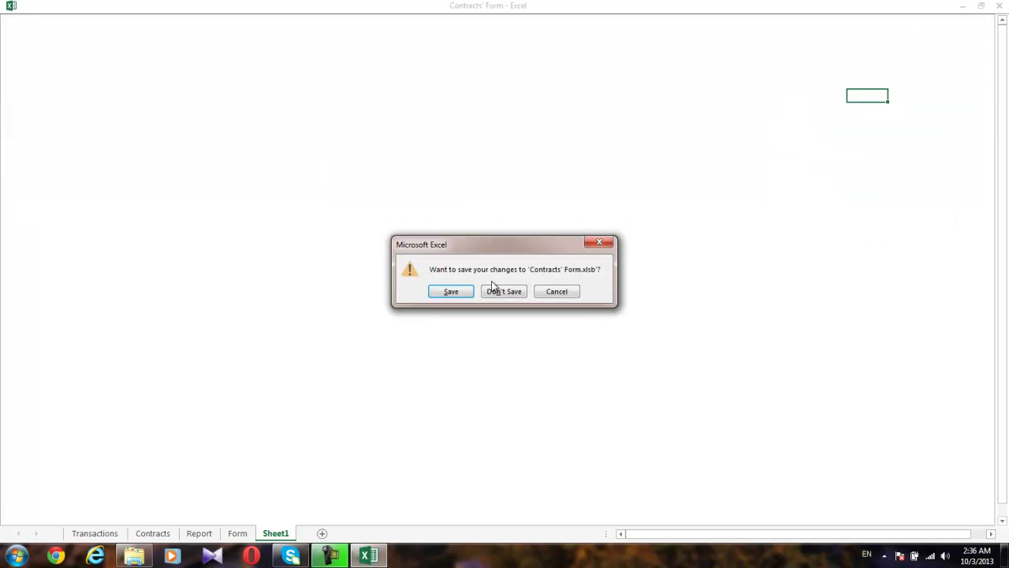
left_click(505, 292)
left_click(250, 150)
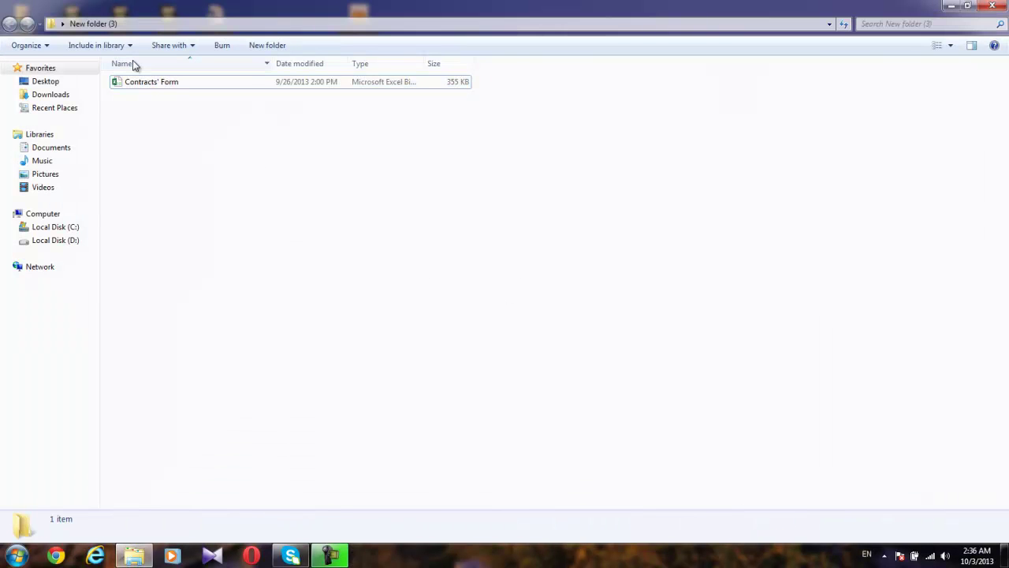
left_click(133, 82)
double_click(134, 82)
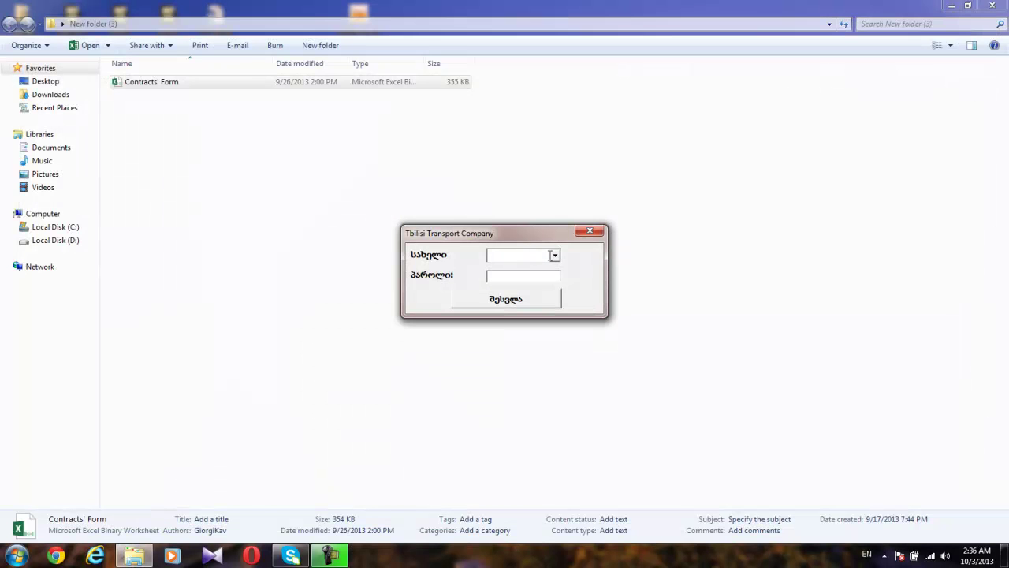
Log in as User with the account password.
left_click(555, 255)
left_click(535, 277)
left_click(534, 280)
type("123")
left_click(533, 300)
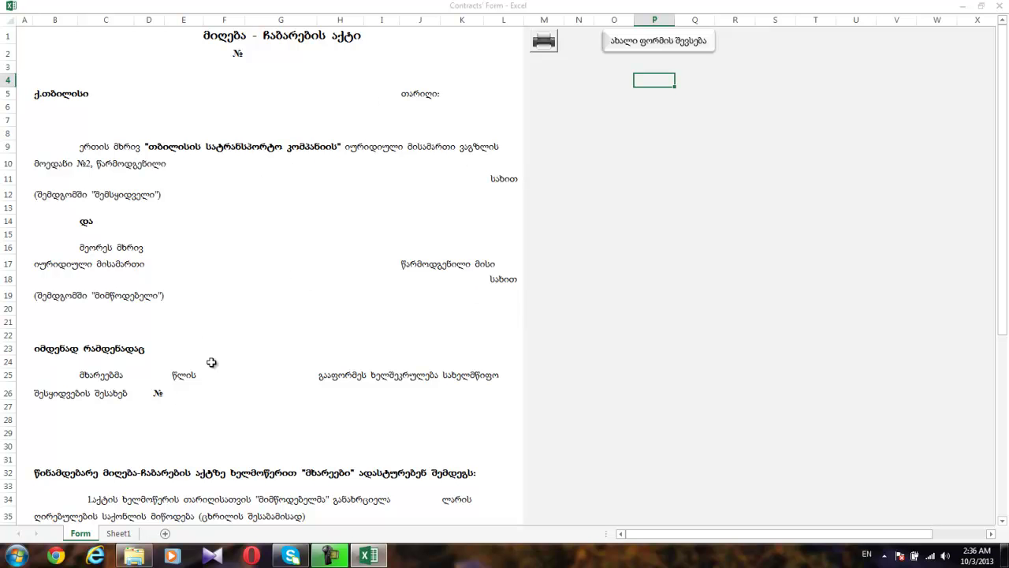
right_click(81, 534)
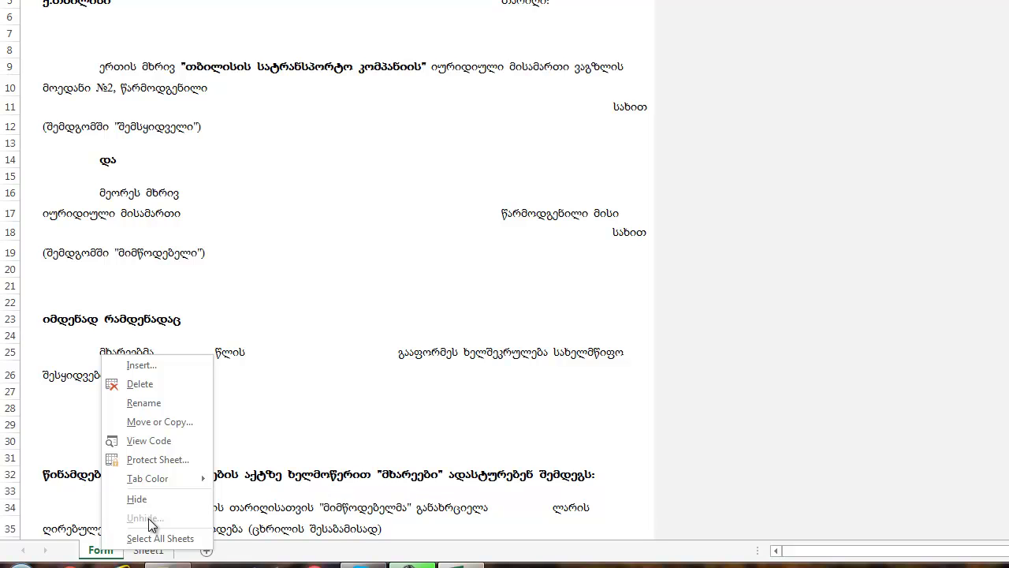
left_click(487, 229)
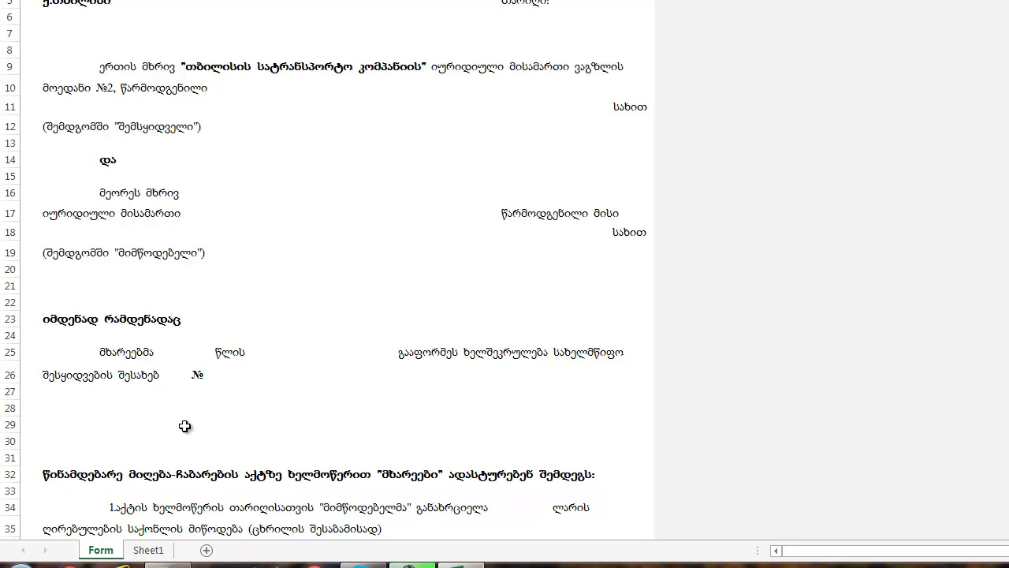